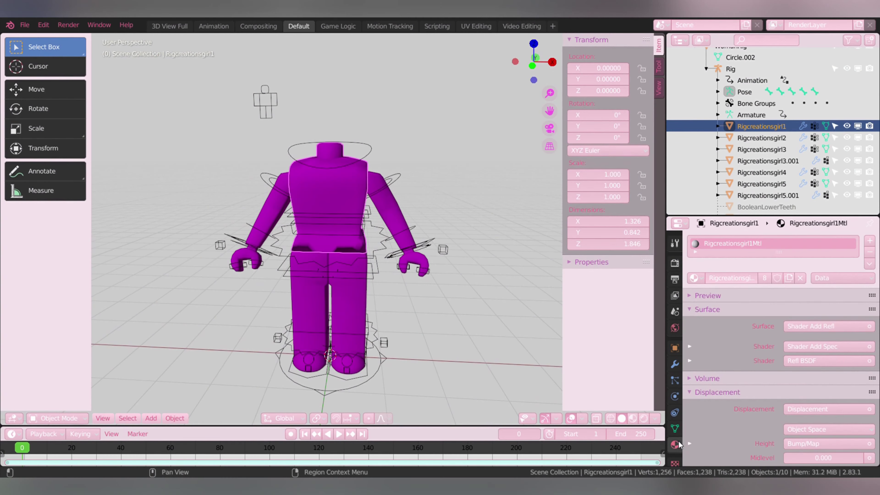
Remove the original purple material from the Rigcreationsgirl1 torso.
{"action": "left_click", "coordinate": [799, 278]}
Create a new torso material whose base colour is driven by an Image Texture.
{"action": "left_click", "coordinate": [738, 278]}
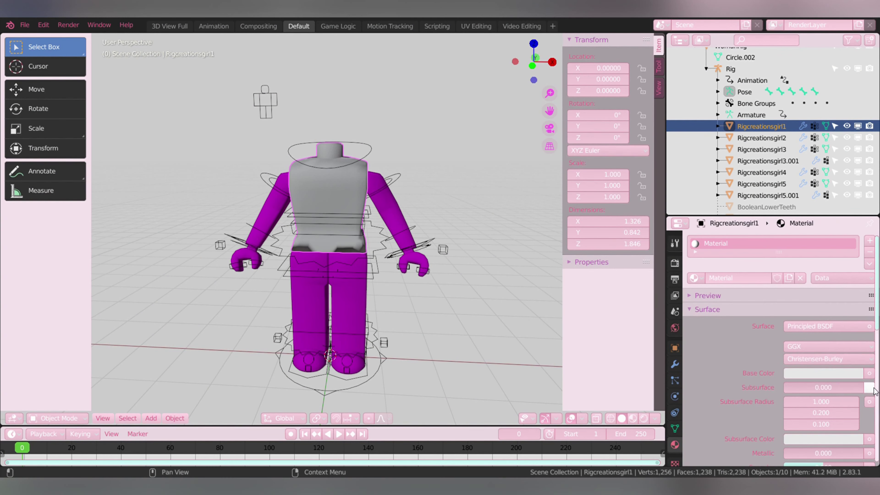
{"action": "left_click", "coordinate": [868, 374]}
{"action": "left_click", "coordinate": [636, 275]}
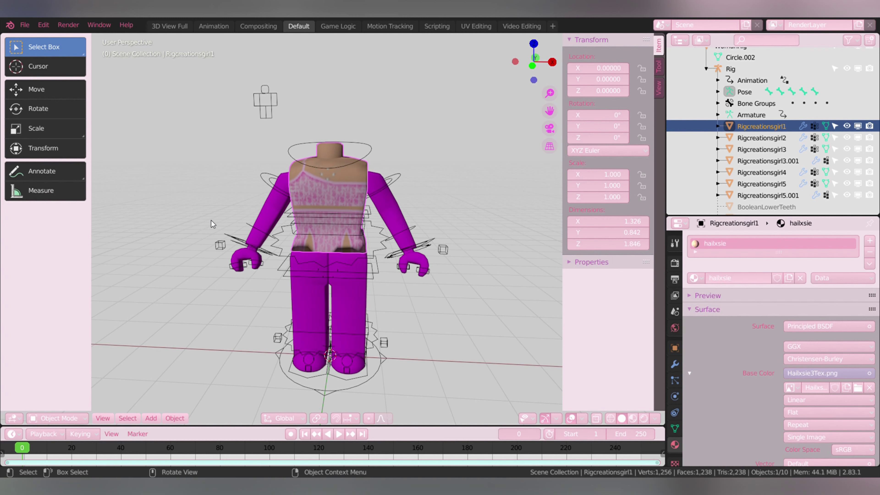
Assign the hailxsie material to arm Rigcreationsgirl5.001 and leg Rigcreationsgirl4.
{"action": "left_click", "coordinate": [399, 217]}
{"action": "left_click", "coordinate": [694, 278]}
{"action": "left_click", "coordinate": [734, 317]}
{"action": "left_click", "coordinate": [694, 278]}
{"action": "left_click", "coordinate": [717, 307]}
{"action": "left_click", "coordinate": [353, 314]}
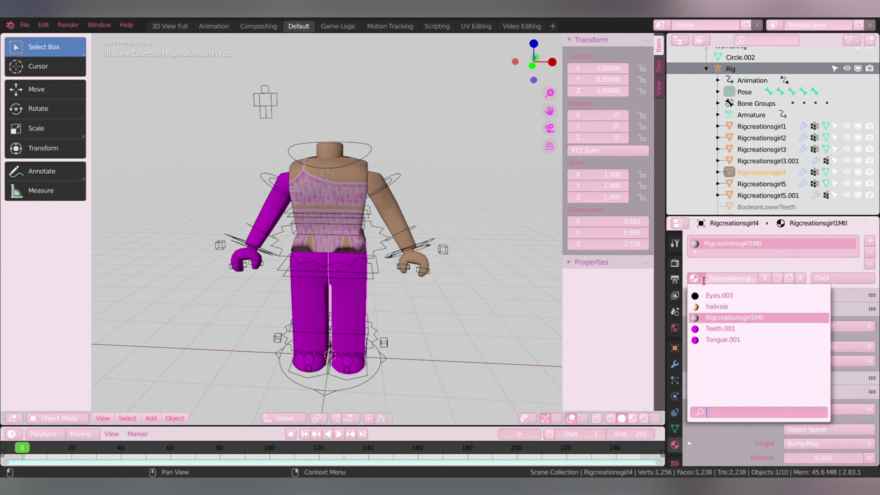
{"action": "left_click", "coordinate": [694, 278]}
{"action": "left_click", "coordinate": [691, 307]}
Assign hailxsie to leg Rigcreationsgirl2, the other arm and hand, then import another model.
{"action": "left_click", "coordinate": [762, 138]}
{"action": "left_click", "coordinate": [694, 278]}
{"action": "left_click", "coordinate": [703, 307]}
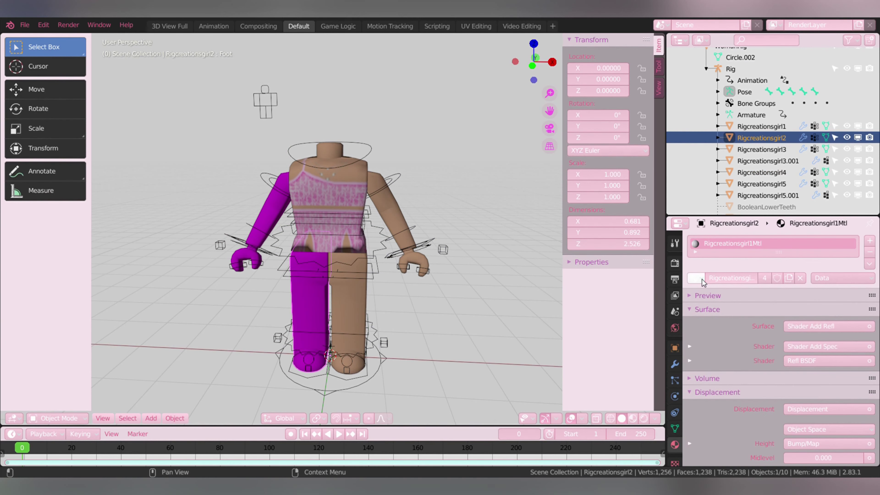
{"action": "left_click", "coordinate": [263, 222]}
{"action": "left_click", "coordinate": [695, 278]}
{"action": "left_click", "coordinate": [717, 307]}
{"action": "left_click", "coordinate": [245, 257]}
{"action": "left_click", "coordinate": [694, 278]}
{"action": "left_click", "coordinate": [717, 307]}
{"action": "left_click", "coordinate": [24, 25]}
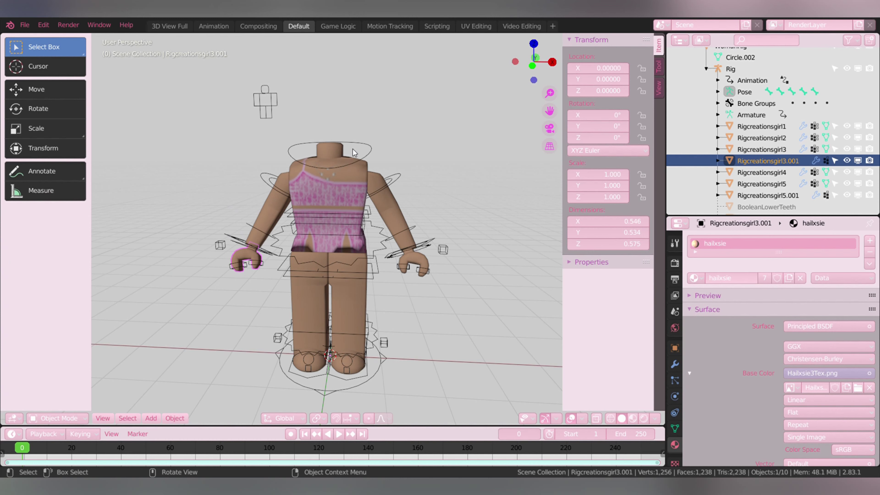
{"action": "scroll", "coordinate": [386, 230], "scroll_direction": "down", "scroll_amount": 6}
Move the imported character next to the rig.
{"action": "scroll", "coordinate": [323, 246], "scroll_direction": "down", "scroll_amount": 4}
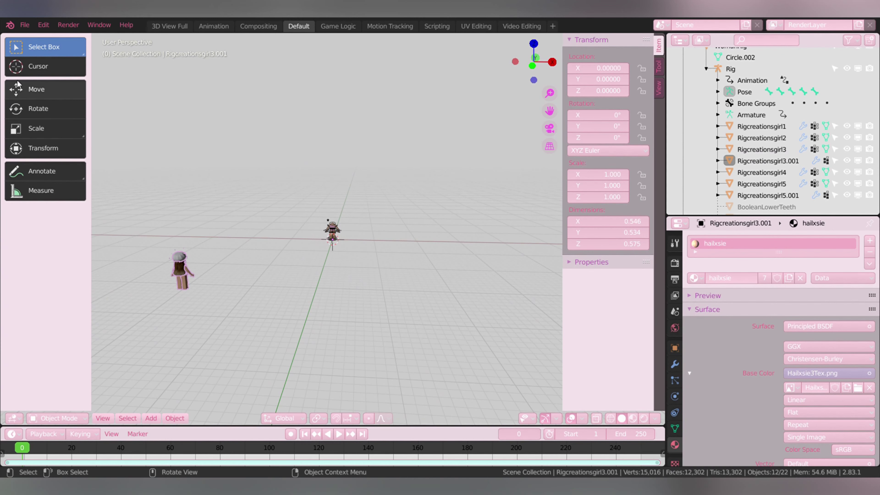
{"action": "right_click", "coordinate": [317, 419]}
{"action": "key", "text": "g"}
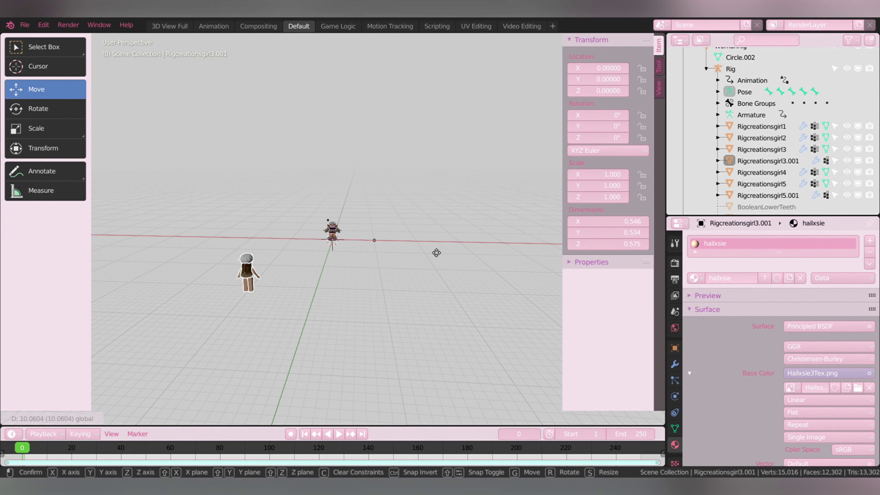
{"action": "left_click", "coordinate": [409, 259]}
Delete the imported figure's leg and arm mesh.
{"action": "scroll", "coordinate": [354, 249], "scroll_direction": "up", "scroll_amount": 3}
{"action": "scroll", "coordinate": [338, 255], "scroll_direction": "up", "scroll_amount": 3}
{"action": "scroll", "coordinate": [338, 255], "scroll_direction": "down", "scroll_amount": 2}
{"action": "scroll", "coordinate": [339, 356], "scroll_direction": "up", "scroll_amount": 1}
{"action": "key", "text": "Delete"}
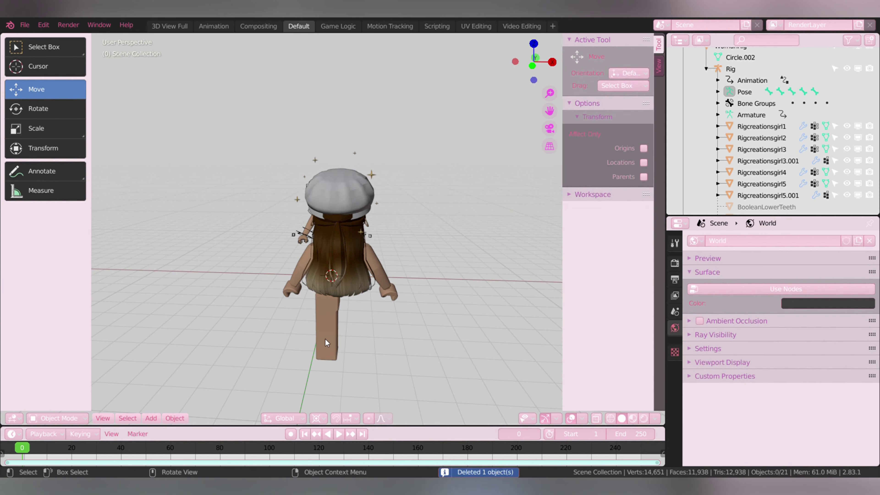
{"action": "left_click", "coordinate": [348, 278]}
{"action": "key", "text": "x"}
{"action": "left_click", "coordinate": [384, 287]}
{"action": "key", "text": "shift+grave"}
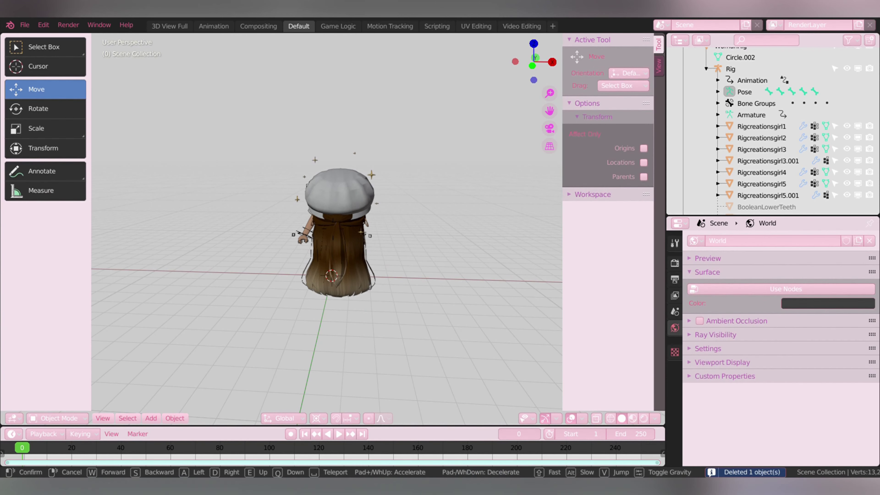
{"action": "key", "text": "w"}
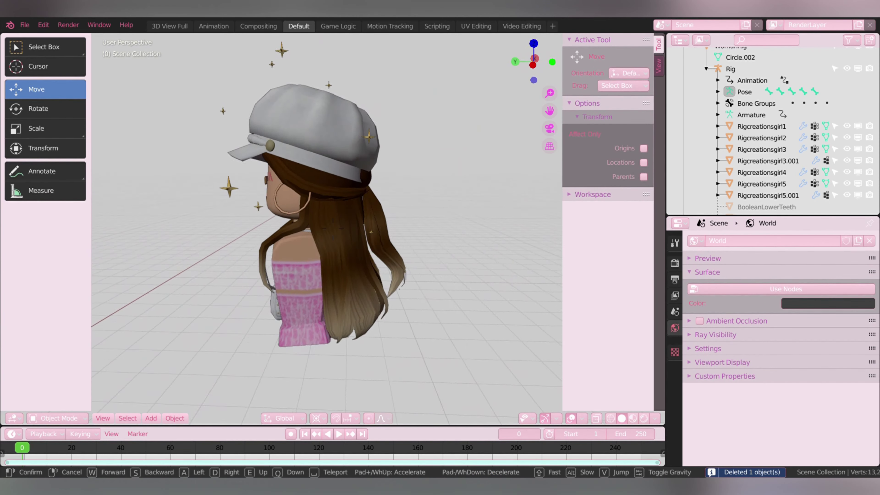
Delete the imported torso Hailxsie7 and one leftover body part.
{"action": "left_click", "coordinate": [327, 278]}
{"action": "left_click", "coordinate": [328, 279]}
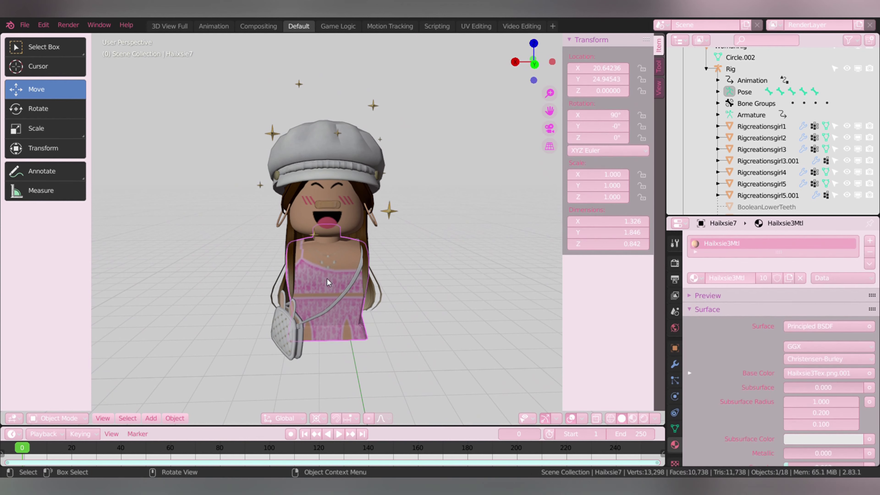
{"action": "key", "text": "x"}
{"action": "left_click", "coordinate": [373, 221]}
{"action": "key", "text": "x"}
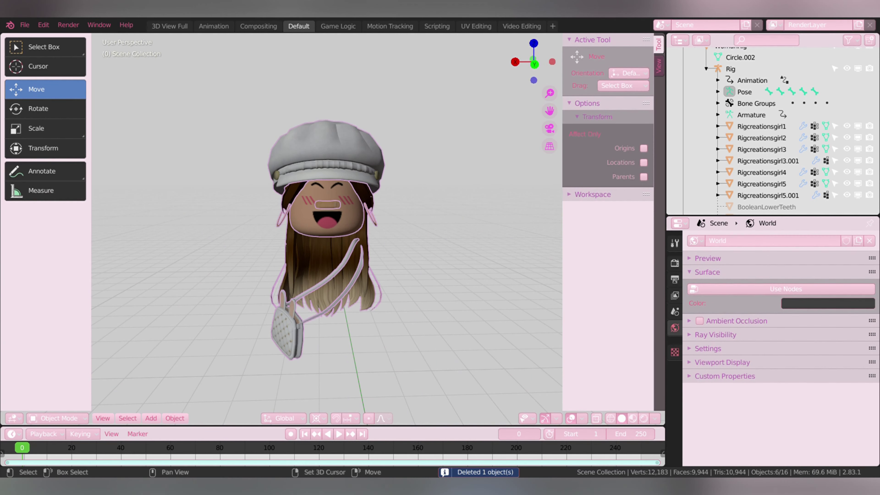
{"action": "key", "text": "shift+grave"}
Move the head onto the torso and rotate it to face front.
{"action": "left_click", "coordinate": [174, 154]}
{"action": "left_click", "coordinate": [38, 65]}
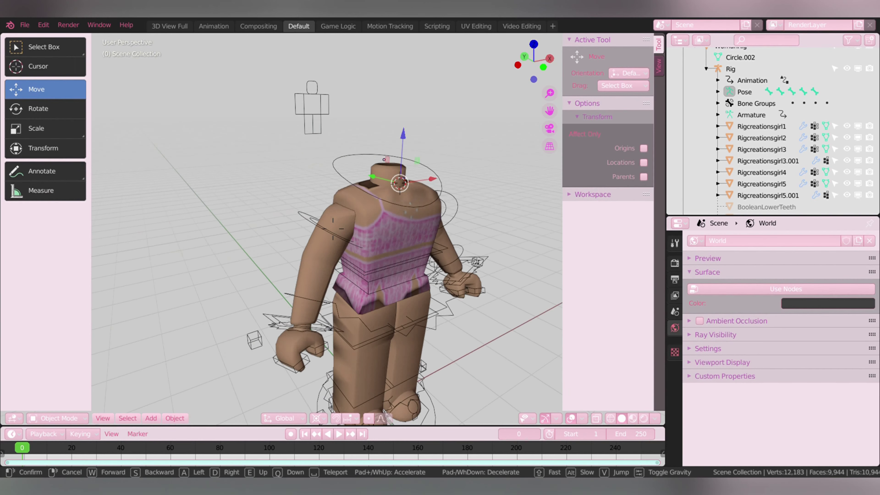
{"action": "middle_click_drag", "start_coordinate": [341, 248], "coordinate": [222, 242]}
{"action": "key", "text": "g"}
{"action": "left_click", "coordinate": [11, 240]}
{"action": "key", "text": "shift+grave"}
{"action": "left_click", "coordinate": [309, 239]}
{"action": "key", "text": "g"}
{"action": "left_click", "coordinate": [271, 239]}
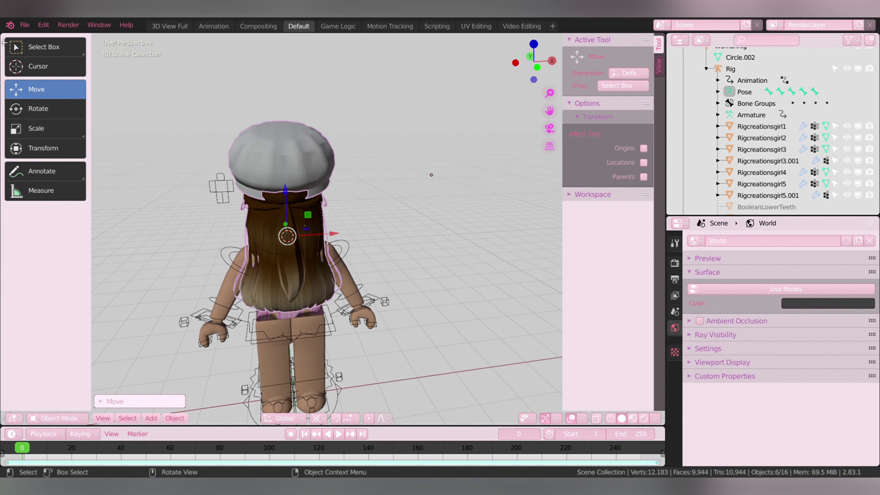
{"action": "left_click_drag", "start_coordinate": [344, 249], "coordinate": [254, 225]}
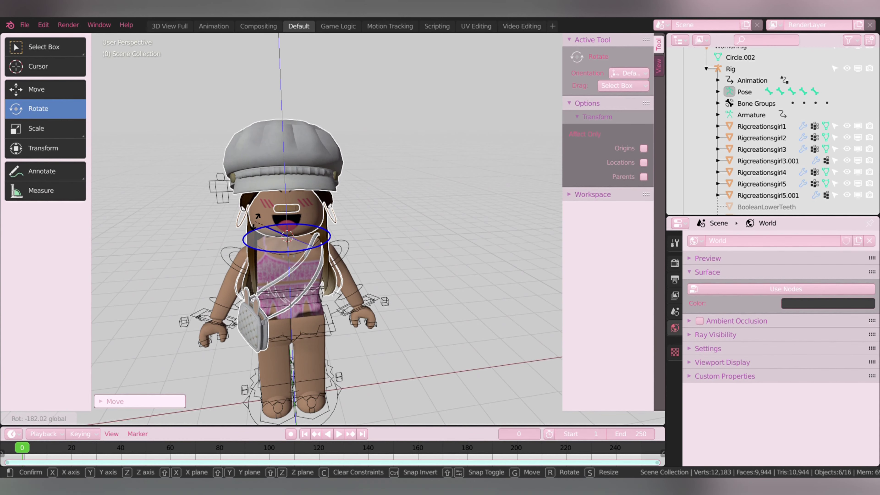
{"action": "left_click", "coordinate": [255, 225]}
Nudge the head into line with the neck, checking it from the side.
{"action": "middle_click_drag", "start_coordinate": [277, 229], "coordinate": [332, 228]}
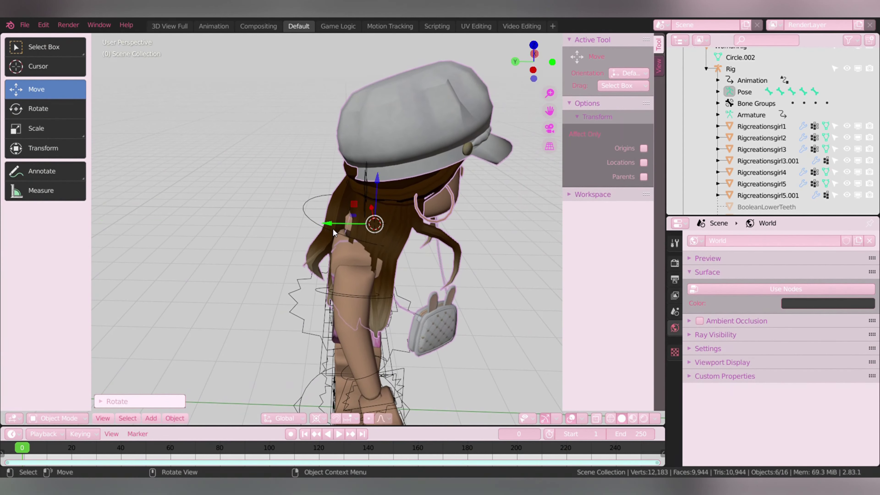
{"action": "key", "text": "g"}
{"action": "left_click", "coordinate": [292, 231]}
{"action": "key", "text": "shift+grave"}
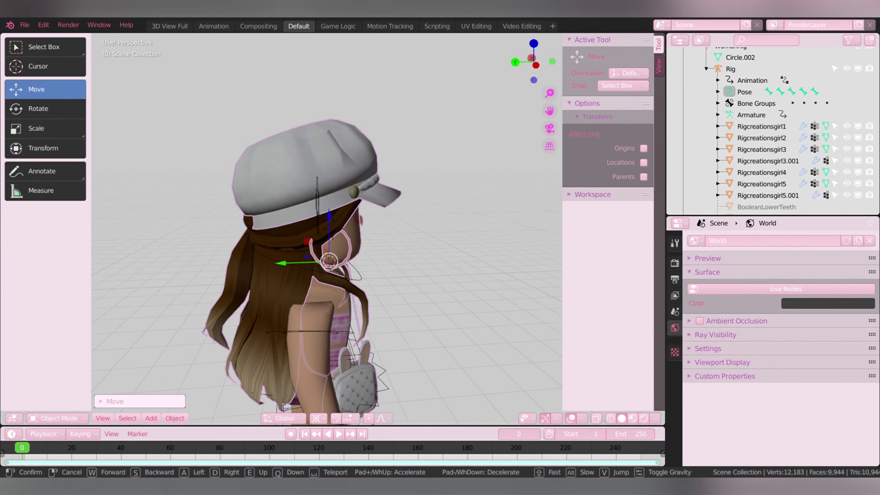
{"action": "key", "text": "w"}
{"action": "key", "text": "w"}
{"action": "left_click", "coordinate": [306, 189]}
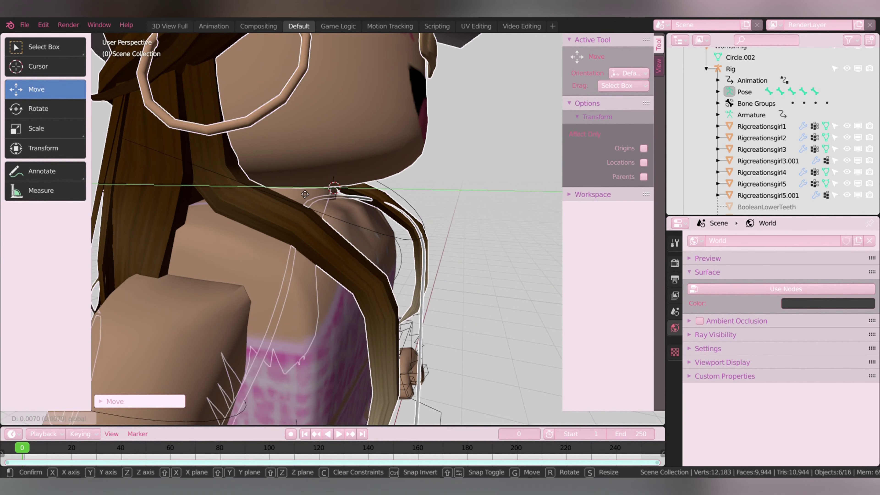
{"action": "key", "text": "shift+grave"}
{"action": "key", "text": "s"}
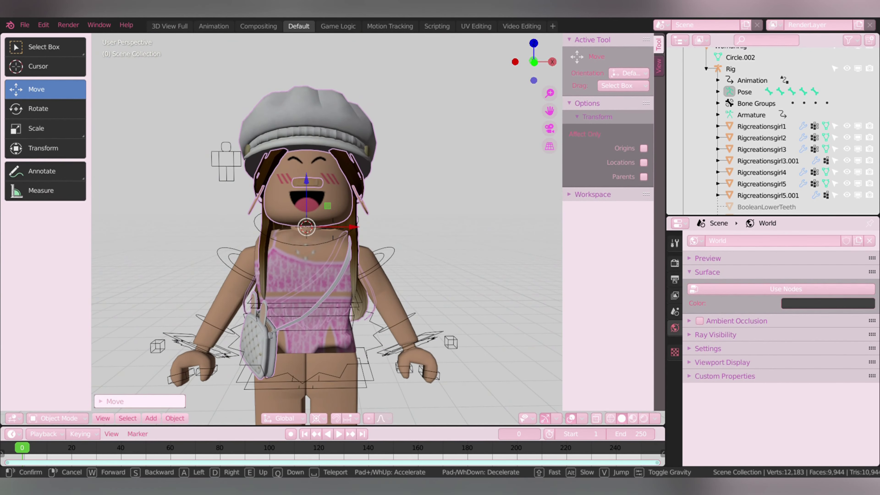
{"action": "key", "text": "w"}
{"action": "left_click", "coordinate": [347, 221]}
Reposition the hair piece Hailxsie4 on the head.
{"action": "key", "text": "shift+grave"}
{"action": "left_click", "coordinate": [332, 229]}
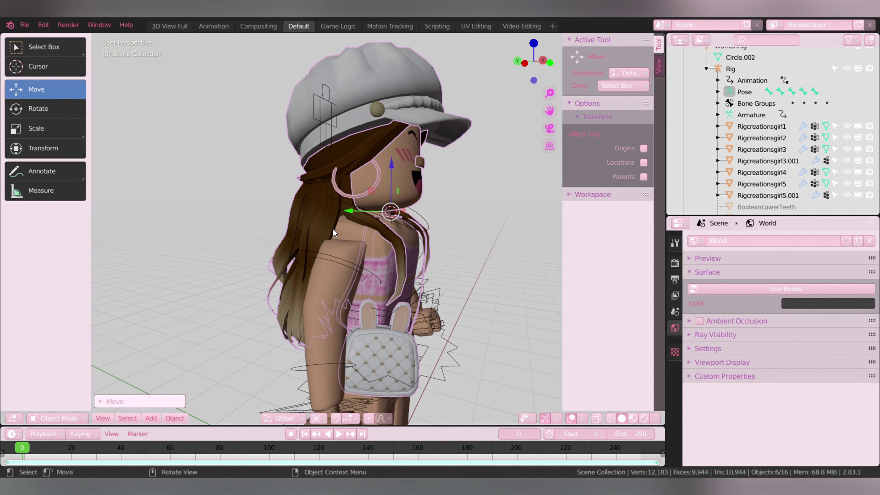
{"action": "left_click", "coordinate": [356, 215]}
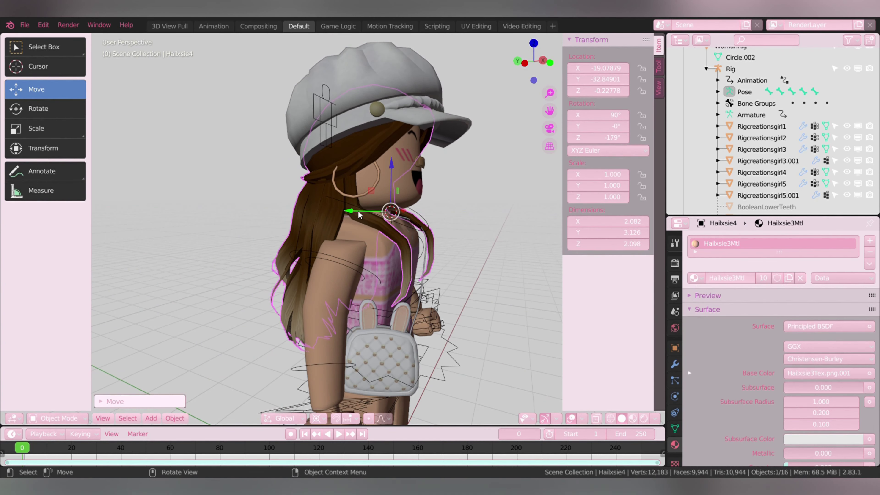
{"action": "key", "text": "shift+grave"}
{"action": "key", "text": "s"}
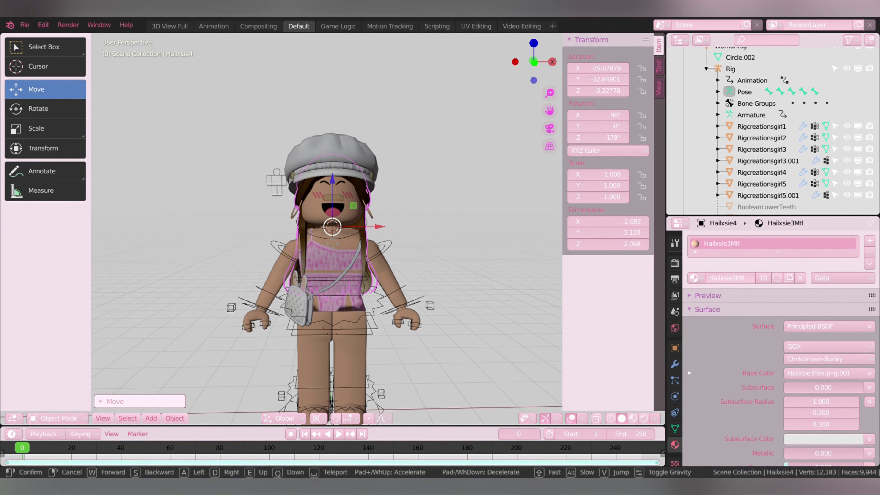
{"action": "key", "text": "shift+grave"}
{"action": "key", "text": "s"}
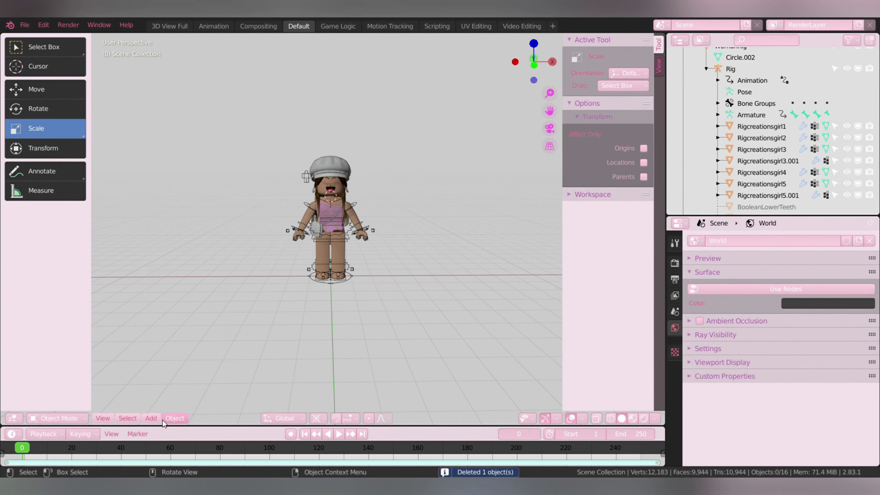
{"action": "left_click", "coordinate": [152, 418]}
{"action": "mouse_move", "coordinate": [166, 404]}
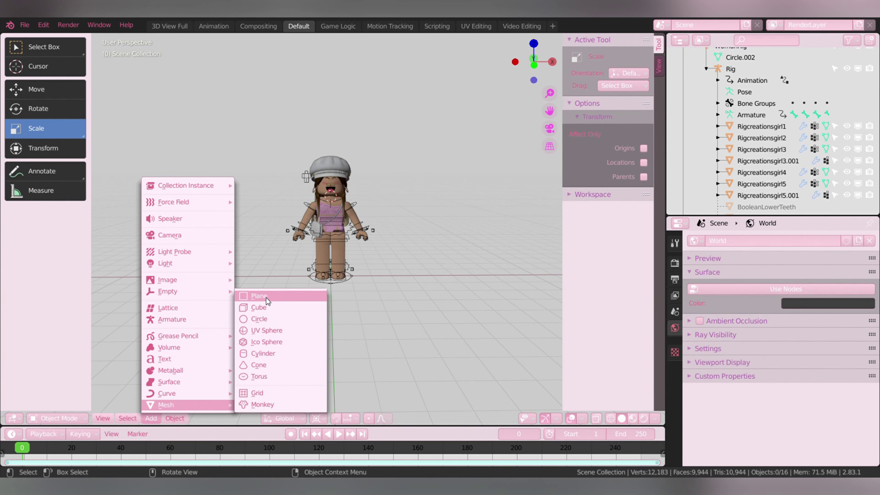
Add a plane with an Ocean modifier, scaled and placed beneath the character.
{"action": "left_click", "coordinate": [267, 296]}
{"action": "key", "text": "s"}
{"action": "left_click", "coordinate": [701, 369]}
{"action": "left_click", "coordinate": [768, 243]}
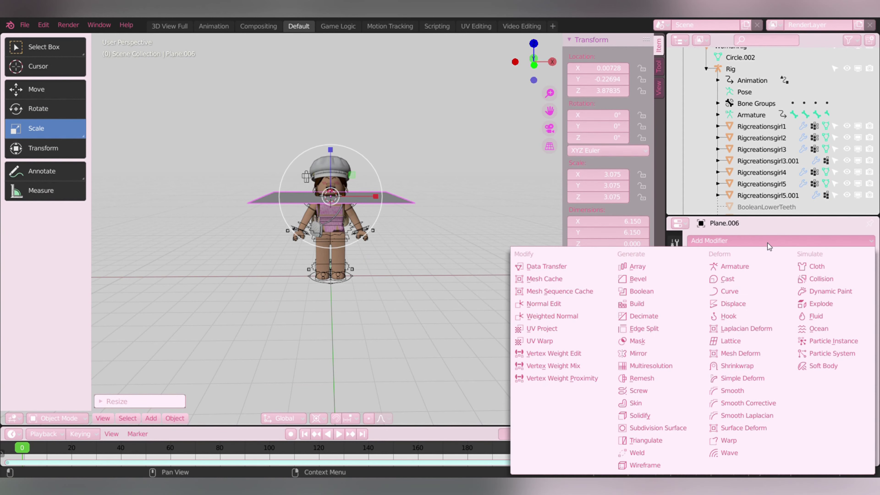
{"action": "left_click", "coordinate": [793, 328]}
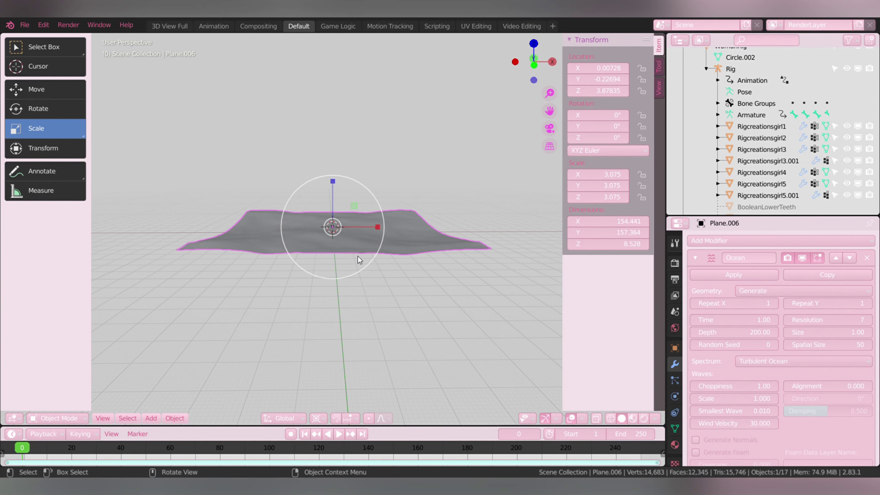
{"action": "left_click_drag", "start_coordinate": [359, 268], "coordinate": [346, 245]}
{"action": "left_click", "coordinate": [50, 96]}
{"action": "left_click_drag", "start_coordinate": [332, 179], "coordinate": [332, 189]}
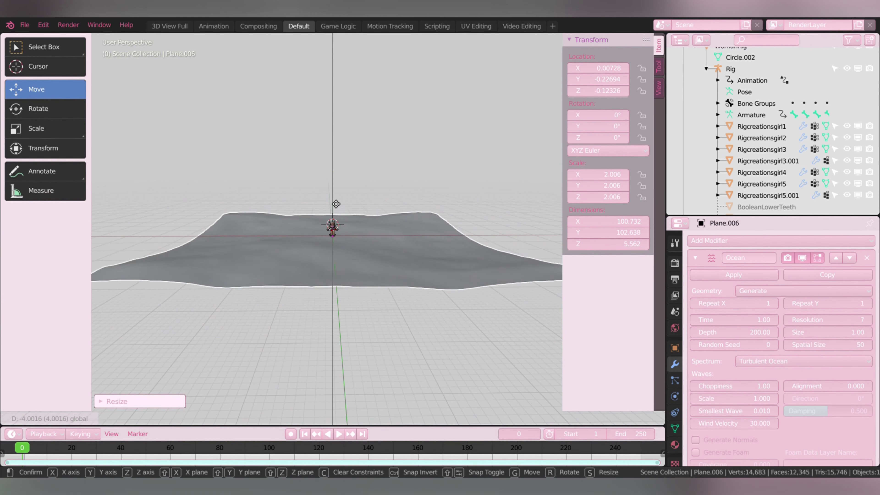
{"action": "mouse_move", "coordinate": [377, 225]}
{"action": "left_mouse_down"}
{"action": "mouse_move", "coordinate": [298, 234]}
{"action": "mouse_move", "coordinate": [324, 236]}
{"action": "left_mouse_up"}
{"action": "key", "text": "s"}
{"action": "scroll", "coordinate": [329, 243], "scroll_direction": "up", "scroll_amount": 4}
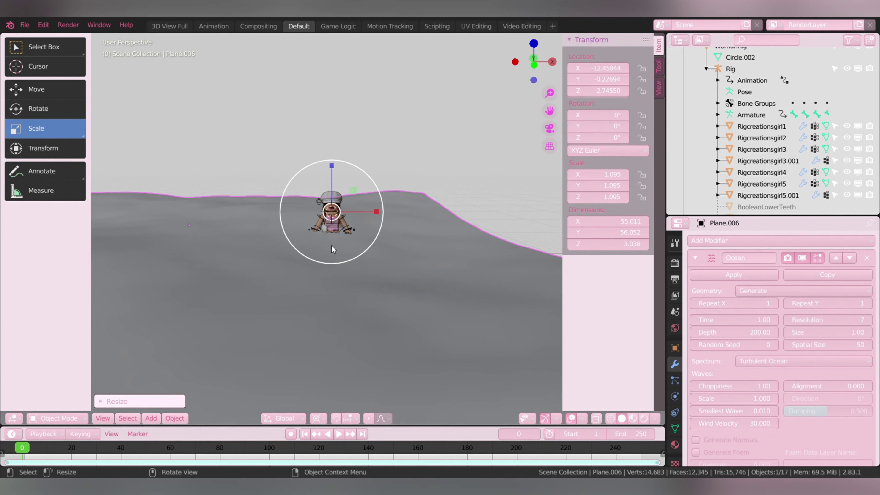
Adjust ocean time, then set size 0.89, random seed 34 and spatial size 45.
{"action": "left_click_drag", "start_coordinate": [734, 319], "coordinate": [762, 319]}
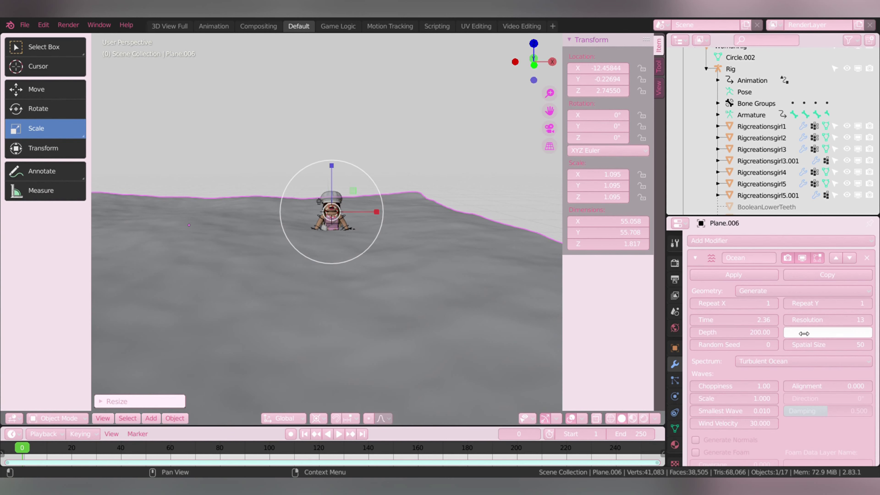
{"action": "left_click_drag", "start_coordinate": [826, 340], "coordinate": [787, 351]}
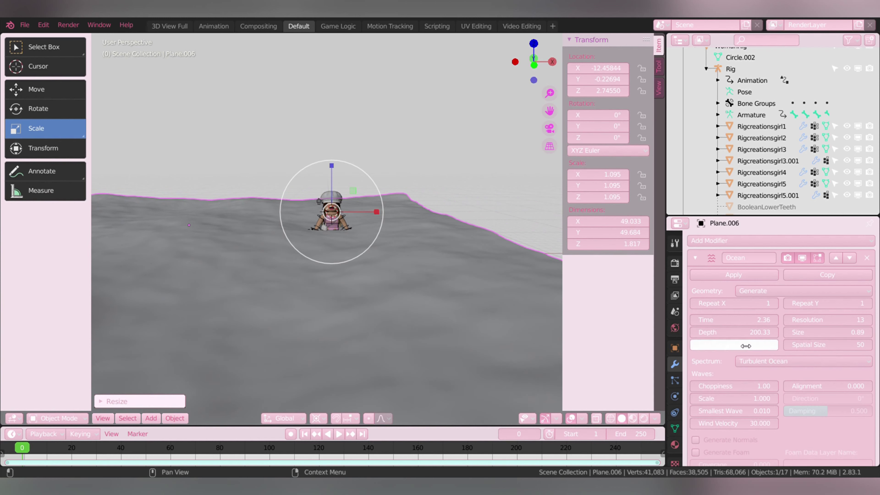
{"action": "left_click_drag", "start_coordinate": [746, 345], "coordinate": [749, 346]}
{"action": "left_click_drag", "start_coordinate": [832, 345], "coordinate": [811, 345]}
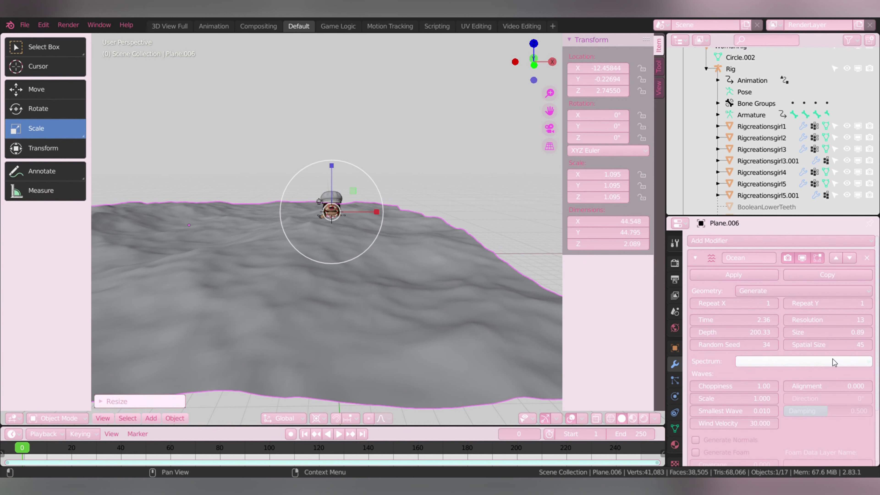
{"action": "scroll", "coordinate": [785, 364], "scroll_direction": "down", "scroll_amount": 5}
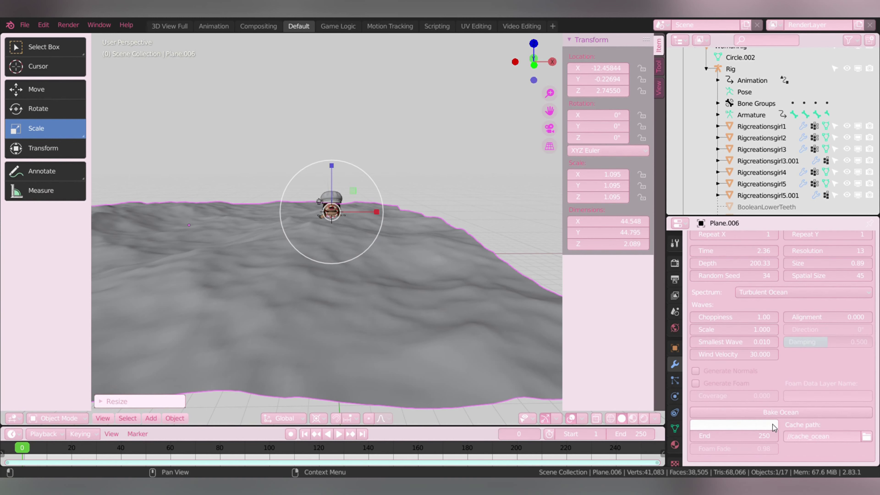
Give the ocean a new Glossy BSDF material with roughness 0.216 and pale blue colour.
{"action": "left_click", "coordinate": [674, 444]}
{"action": "left_click", "coordinate": [744, 278]}
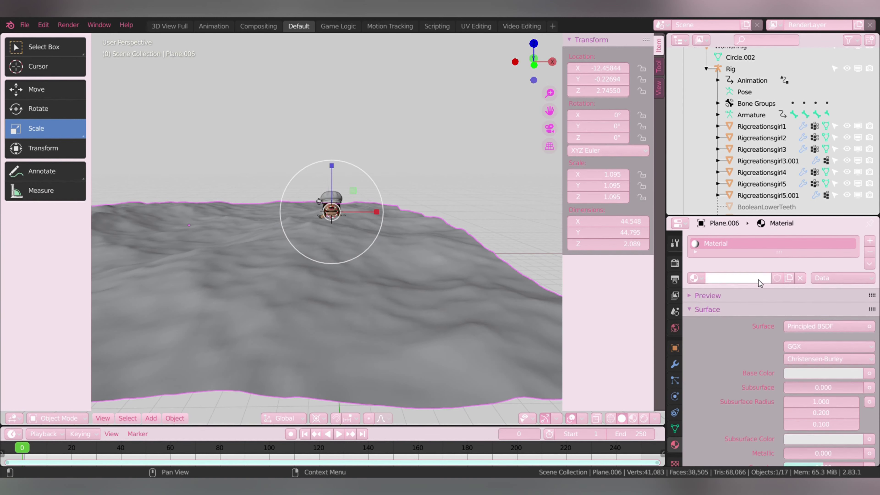
{"action": "left_click", "coordinate": [824, 326]}
{"action": "left_click", "coordinate": [738, 127]}
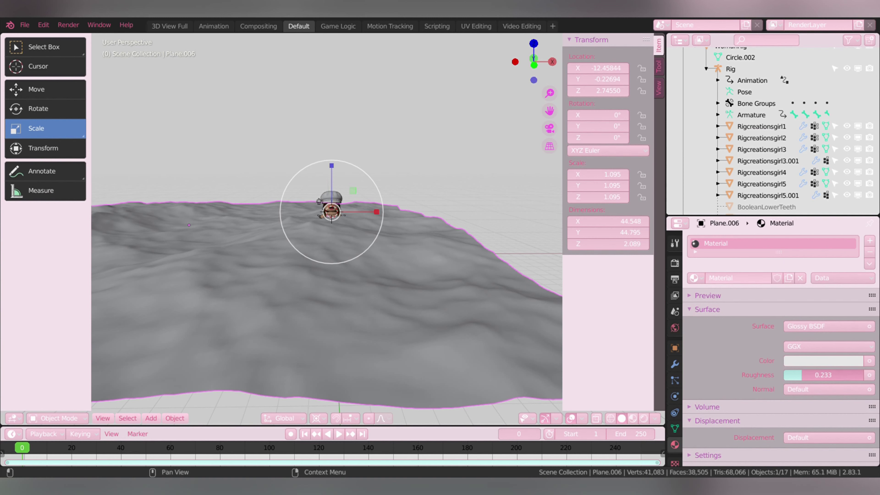
{"action": "left_click_drag", "start_coordinate": [810, 375], "coordinate": [806, 375]}
{"action": "left_click", "coordinate": [810, 361]}
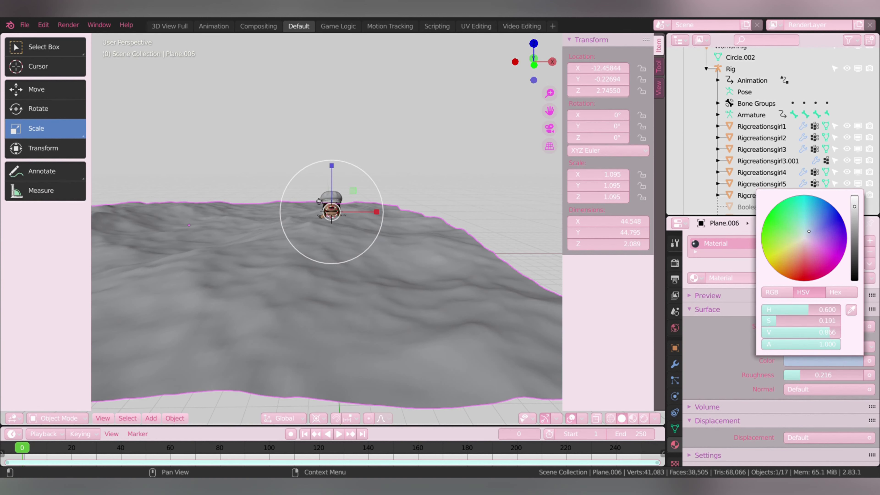
{"action": "mouse_move", "coordinate": [532, 320]}
{"action": "middle_mouse_down"}
{"action": "mouse_move", "coordinate": [352, 248]}
{"action": "mouse_move", "coordinate": [419, 314]}
{"action": "middle_mouse_up"}
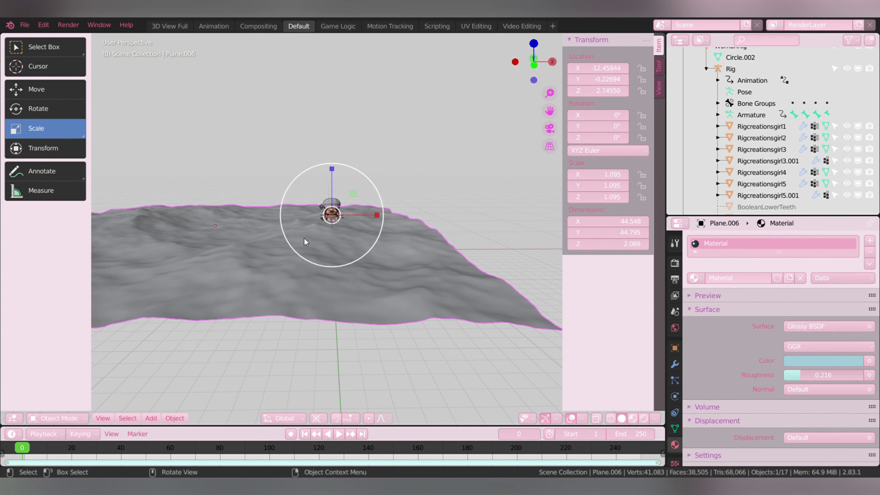
{"action": "left_click", "coordinate": [42, 89]}
{"action": "left_click", "coordinate": [152, 416]}
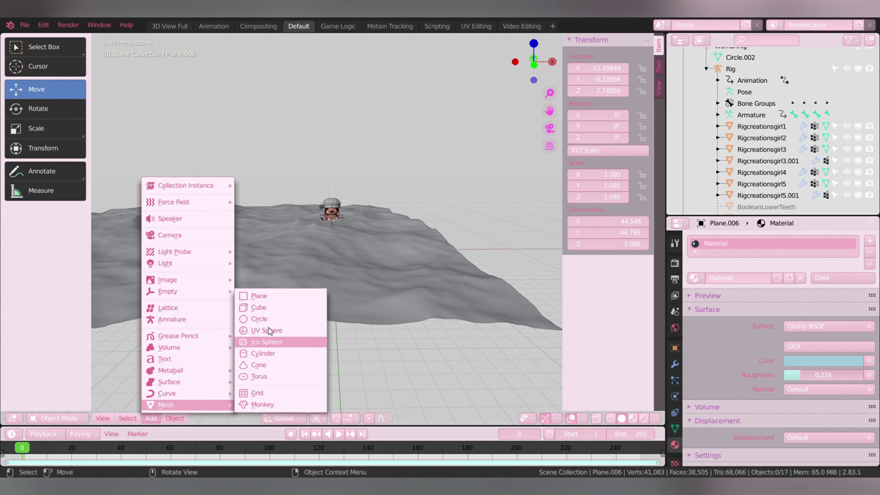
Add a new plane, Plane.007, and give it an Ocean modifier.
{"action": "left_click", "coordinate": [258, 294]}
{"action": "scroll", "coordinate": [450, 277], "scroll_direction": "up", "scroll_amount": 3}
{"action": "left_click", "coordinate": [677, 369]}
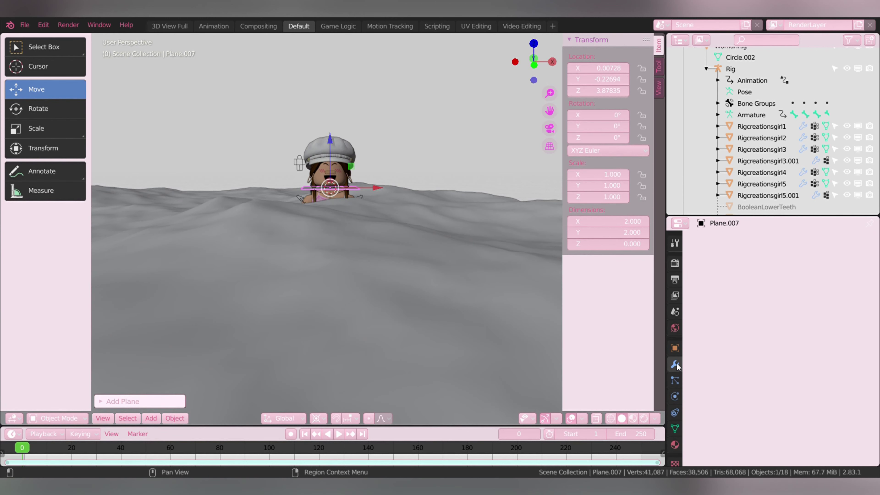
{"action": "left_click", "coordinate": [354, 189]}
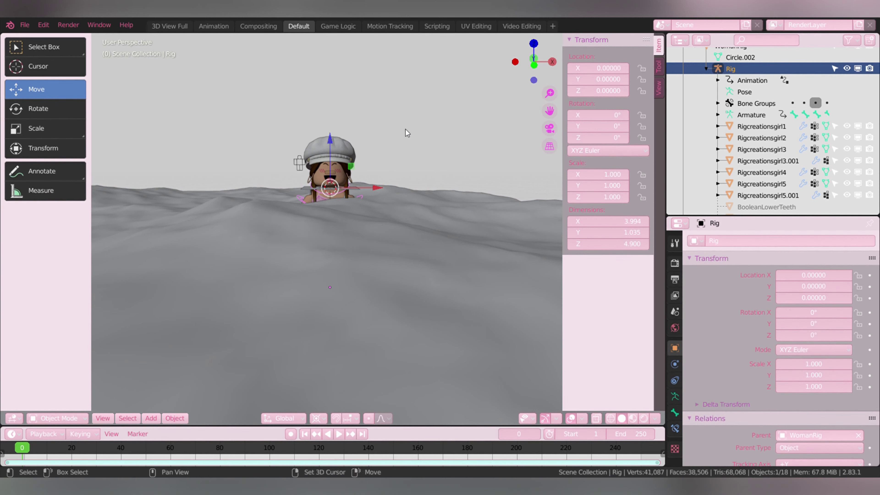
{"action": "key", "text": "shift+grave"}
{"action": "left_click", "coordinate": [253, 271]}
{"action": "left_click", "coordinate": [741, 240]}
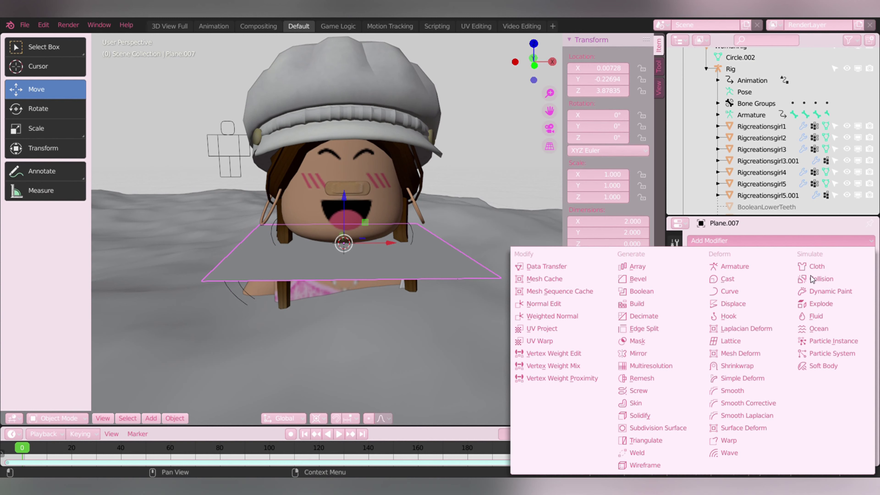
{"action": "left_click", "coordinate": [820, 324]}
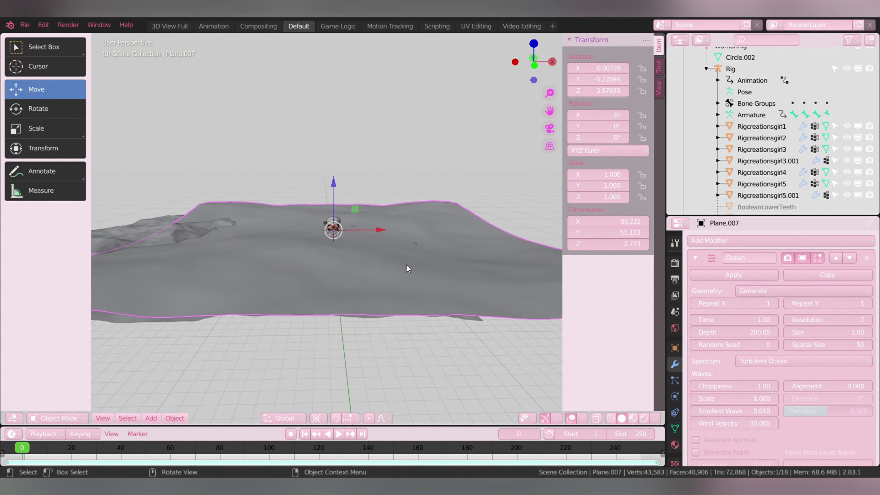
Shrink the new ocean plane to 0.588 scale and reposition Plane.006.
{"action": "left_click", "coordinate": [36, 128]}
{"action": "left_click_drag", "start_coordinate": [309, 257], "coordinate": [327, 271]}
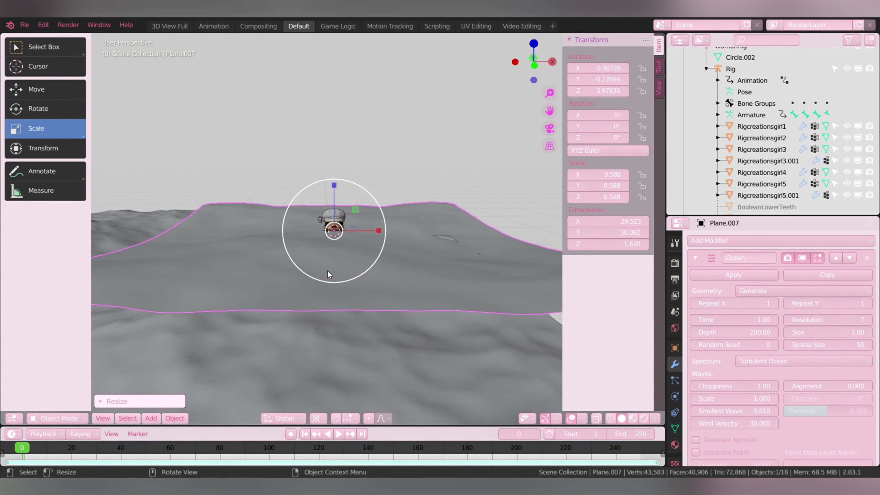
{"action": "left_click", "coordinate": [36, 89]}
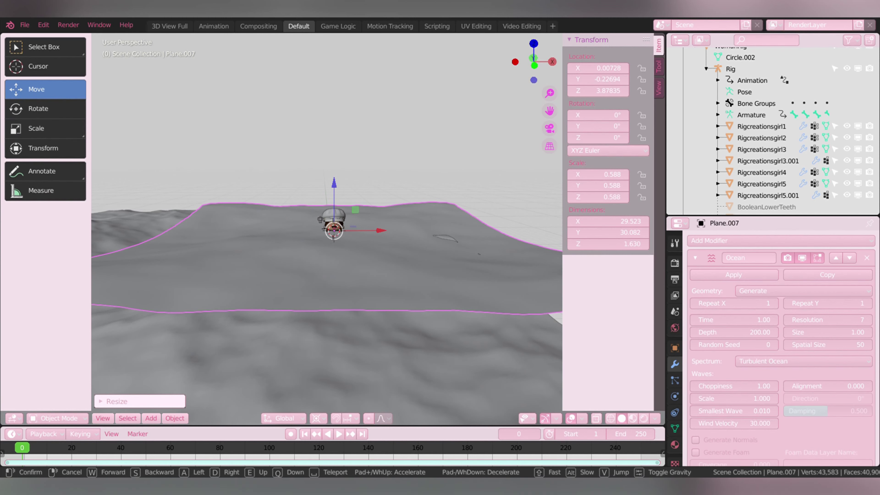
{"action": "left_click", "coordinate": [344, 212]}
{"action": "left_click", "coordinate": [344, 213]}
{"action": "key", "text": "g"}
{"action": "left_click", "coordinate": [344, 212]}
{"action": "key", "text": "g"}
Move Plane.007 into place beside Plane.006 and back the view away.
{"action": "left_click", "coordinate": [337, 219]}
{"action": "key", "text": "g"}
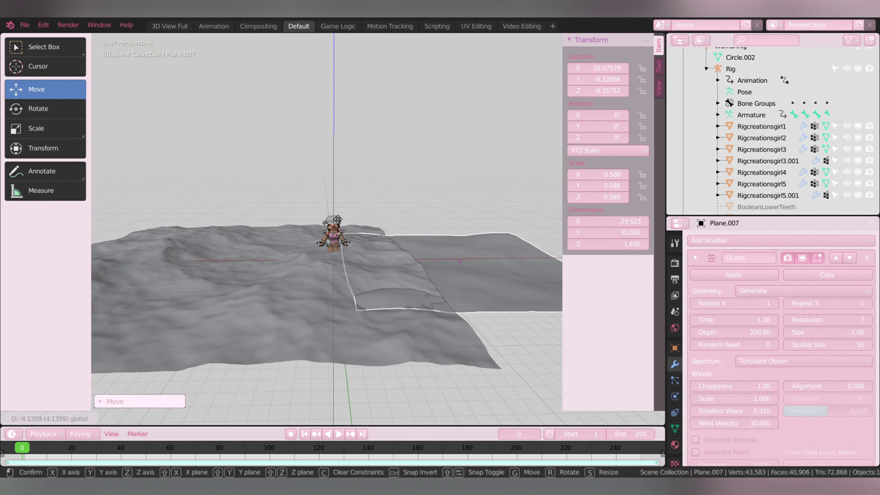
{"action": "left_click", "coordinate": [342, 217]}
{"action": "middle_click_drag", "start_coordinate": [341, 218], "coordinate": [334, 232]}
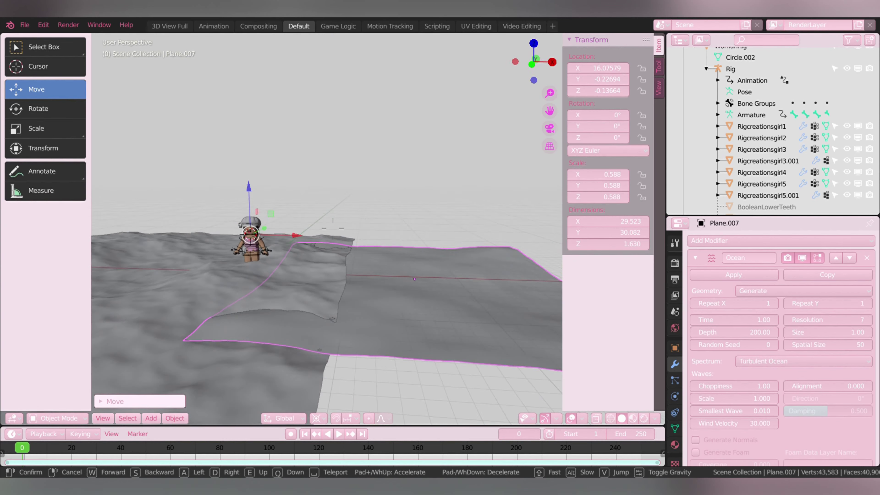
{"action": "left_click", "coordinate": [334, 233]}
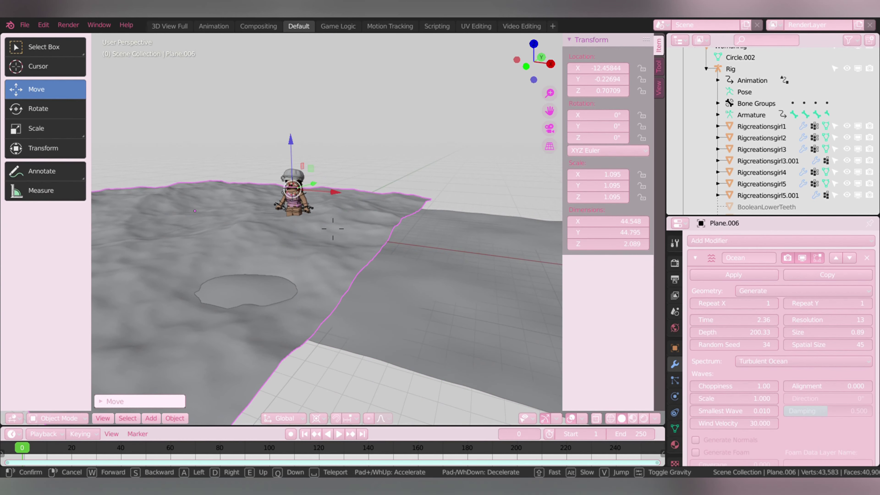
{"action": "key", "text": "shift+grave"}
{"action": "key", "text": "s"}
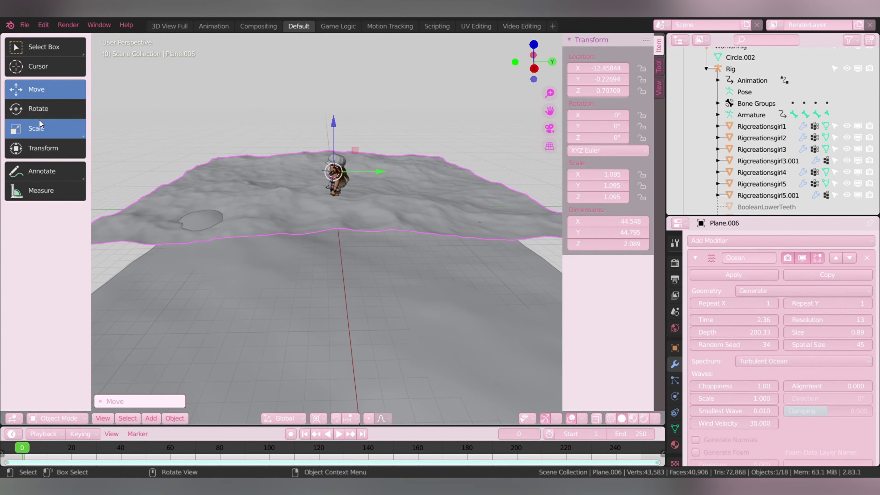
Tilt Plane.006 slightly around X, shrink Plane.007 to 0.464 and lower it along Z.
{"action": "left_click_drag", "start_coordinate": [368, 141], "coordinate": [371, 144]}
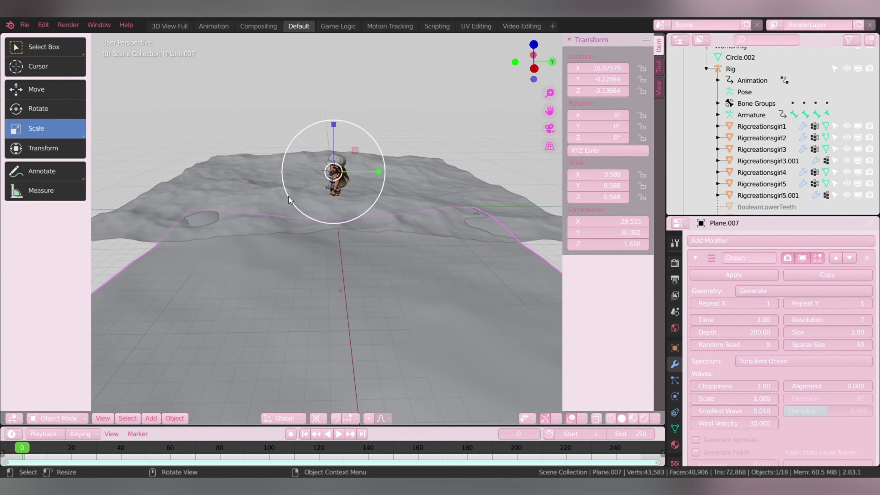
{"action": "left_click_drag", "start_coordinate": [289, 200], "coordinate": [298, 195]}
{"action": "key", "text": "shift+space"}
{"action": "key", "text": "g"}
{"action": "key", "text": "g"}
{"action": "key", "text": "z"}
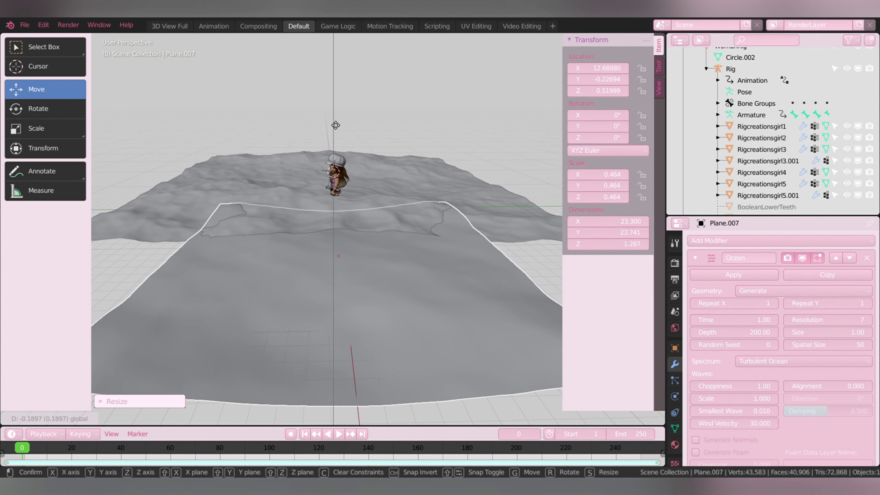
{"action": "key", "text": "Return"}
Raise Plane.007 slightly along Z and bring it closer to the character.
{"action": "key", "text": "shift+grave"}
{"action": "key", "text": "w"}
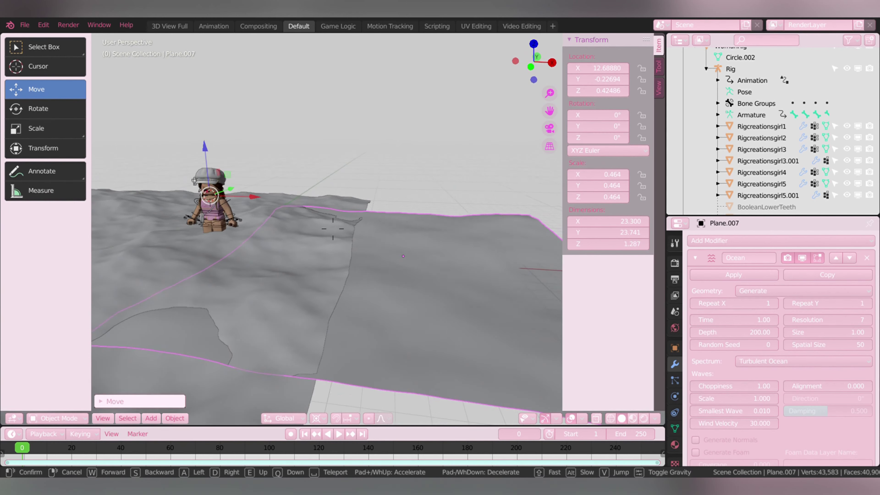
{"action": "key", "text": "Return"}
{"action": "key", "text": "g"}
{"action": "key", "text": "z"}
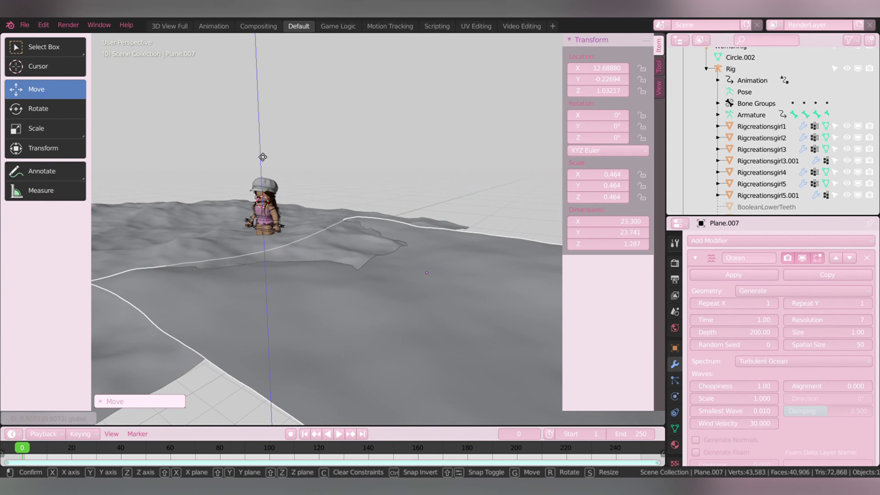
{"action": "key", "text": "Return"}
{"action": "key", "text": "g"}
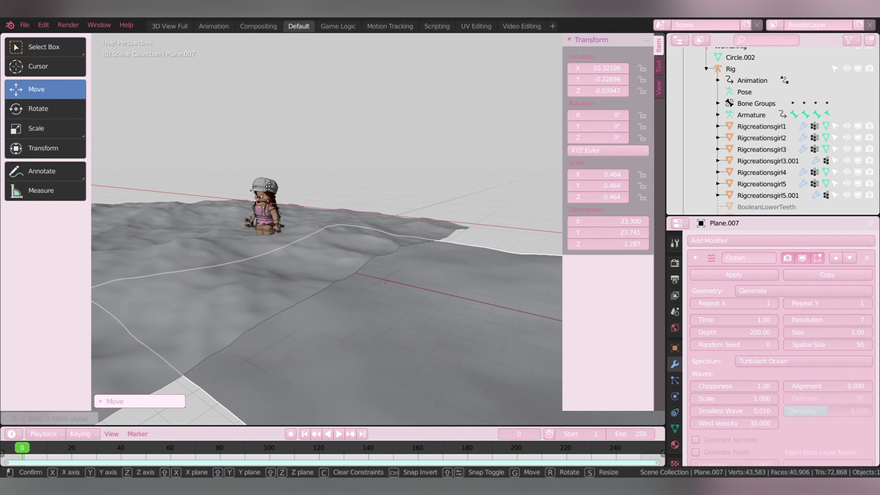
{"action": "key", "text": "Return"}
Walk the view in close to the character, then return to a wide view.
{"action": "key", "text": "shift+grave"}
{"action": "key", "text": "w"}
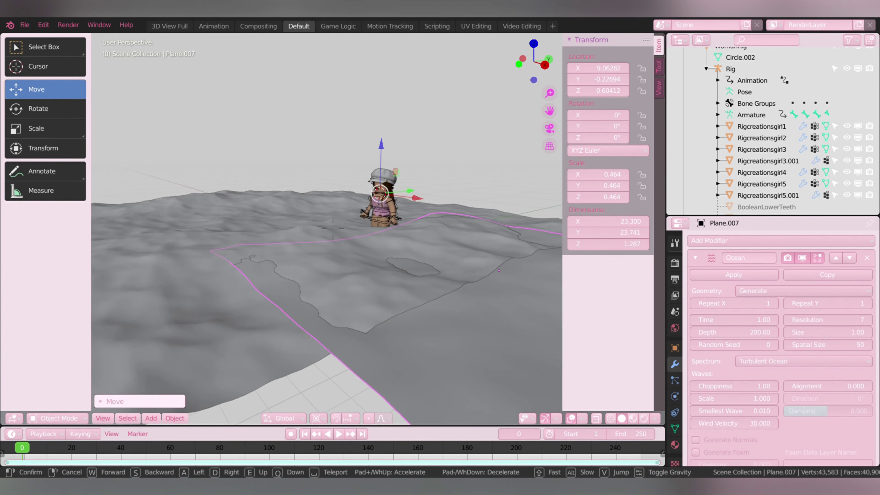
{"action": "key", "text": "Return"}
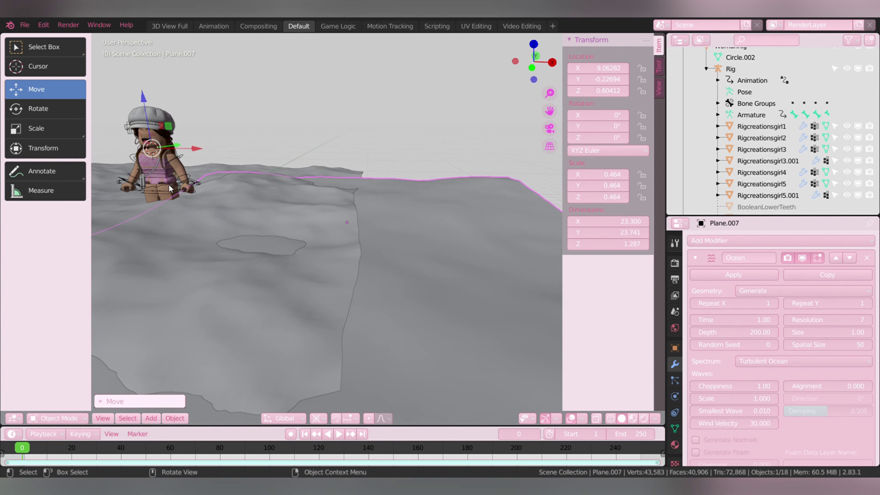
{"action": "key", "text": "shift+grave"}
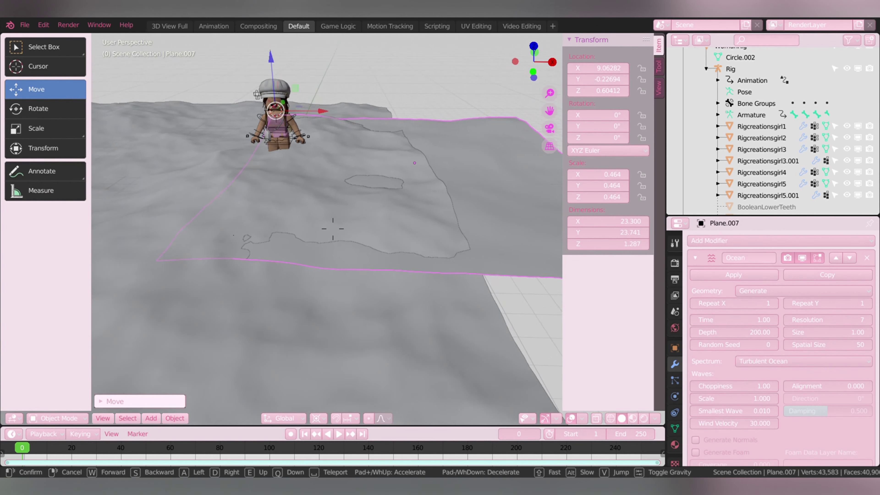
{"action": "key", "text": "Return"}
Slide Plane.007 along X to the other side of the character.
{"action": "left_click", "coordinate": [326, 293]}
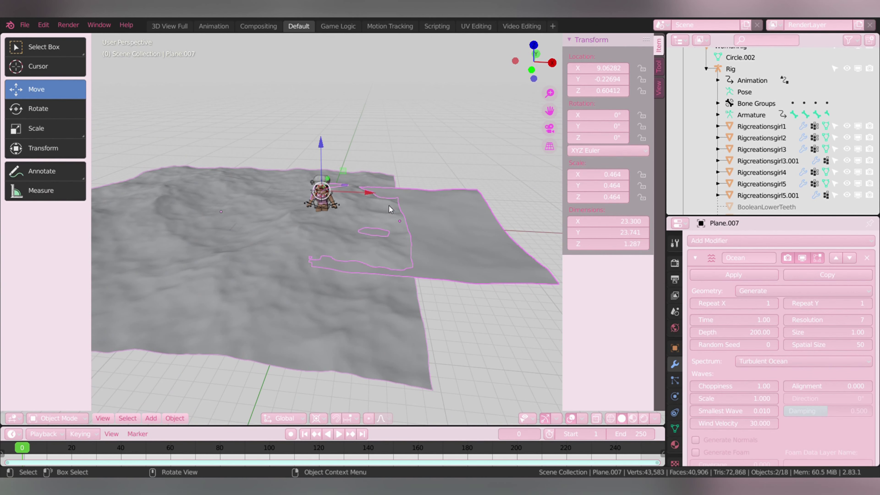
{"action": "key", "text": "g"}
{"action": "key", "text": "x"}
{"action": "left_click_drag", "start_coordinate": [419, 230], "coordinate": [243, 218]}
{"action": "key", "text": "Return"}
{"action": "key", "text": "shift+grave"}
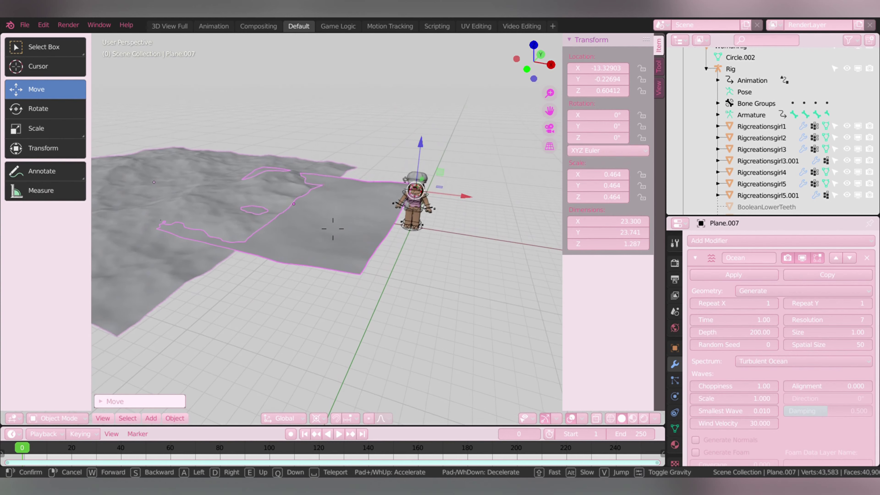
{"action": "key", "text": "w"}
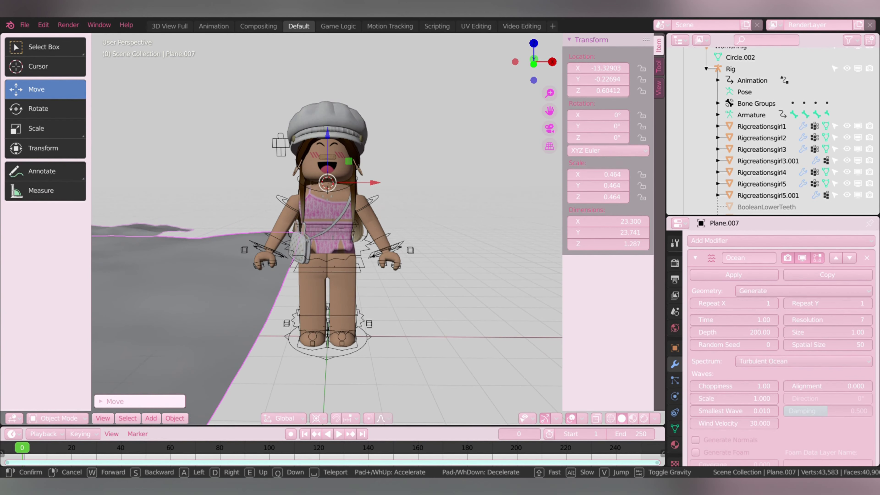
{"action": "left_click", "coordinate": [329, 204]}
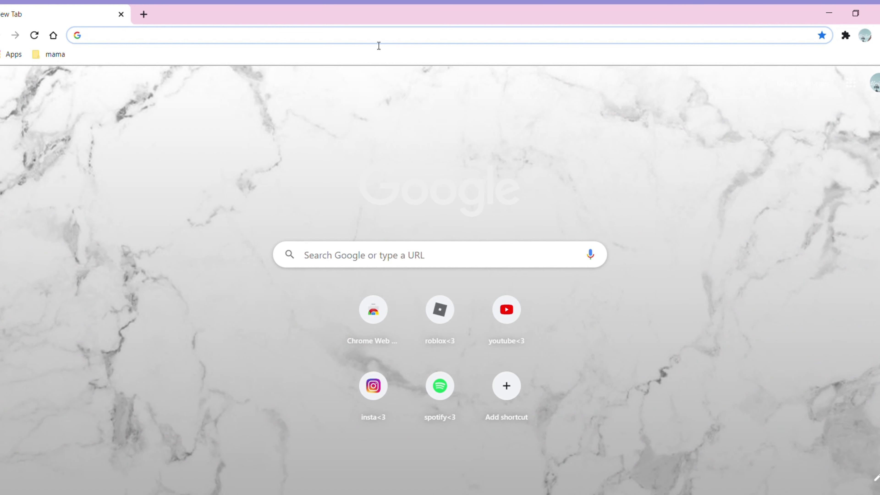
Search Google for 'hdr' and open the HDRI Haven website from the results.
{"action": "left_click", "coordinate": [379, 42]}
{"action": "type", "text": "hdr"}
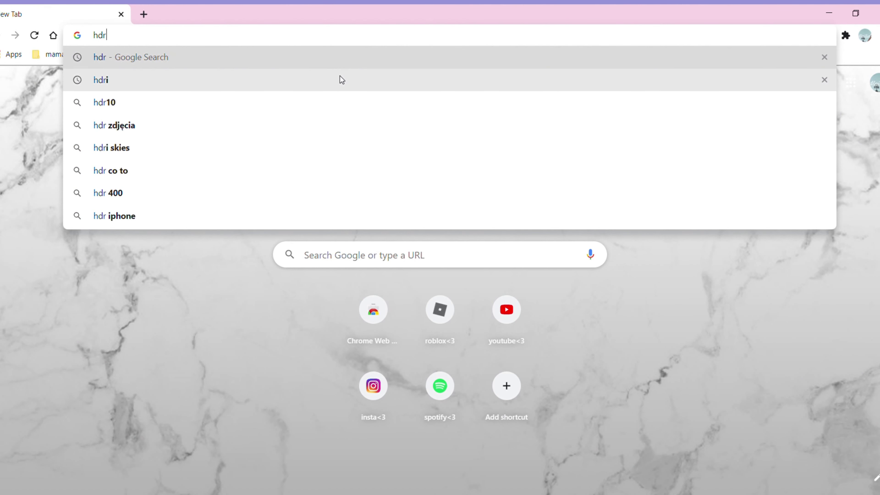
{"action": "key", "text": "Return"}
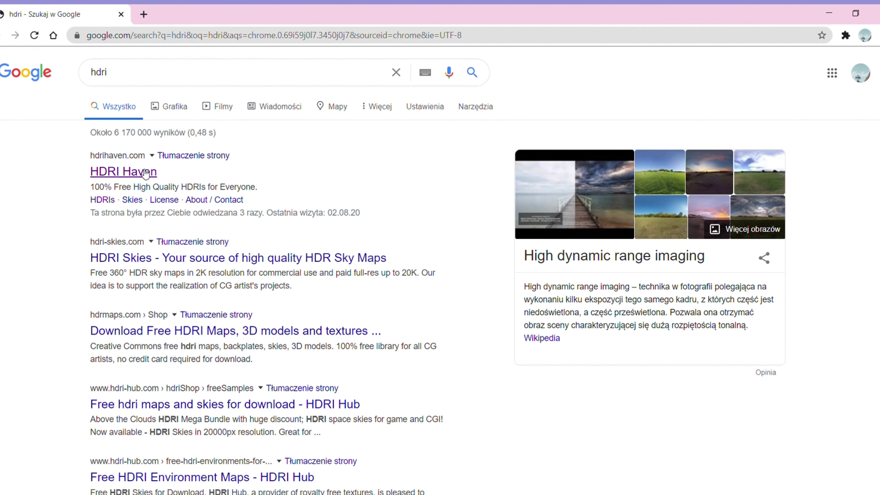
{"action": "left_click", "coordinate": [143, 170]}
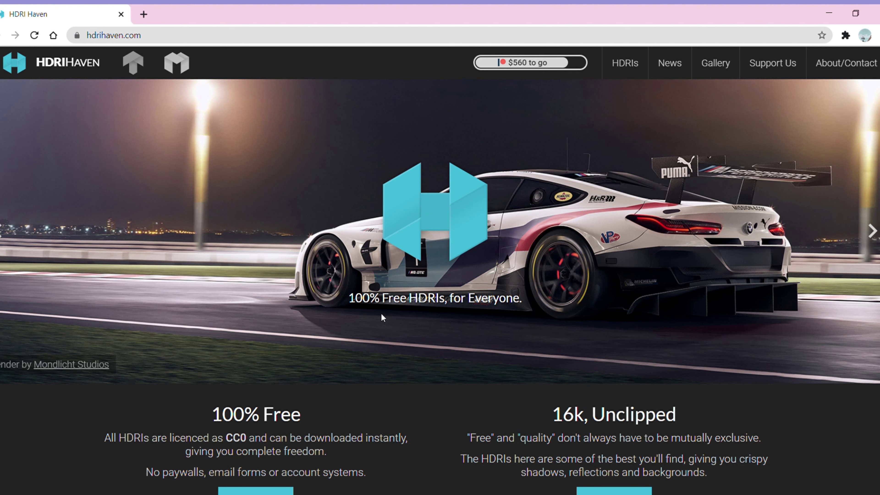
Scroll through the HDRI Haven listings looking for a beach HDRI.
{"action": "scroll", "coordinate": [381, 313], "scroll_direction": "down", "scroll_amount": 3}
{"action": "scroll", "coordinate": [381, 313], "scroll_direction": "down", "scroll_amount": 10}
{"action": "scroll", "coordinate": [381, 313], "scroll_direction": "down", "scroll_amount": 10}
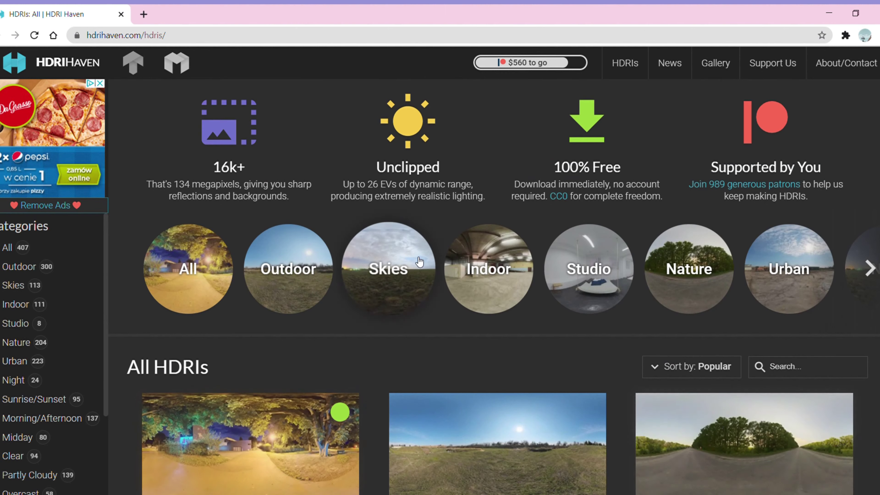
{"action": "scroll", "coordinate": [418, 264], "scroll_direction": "down", "scroll_amount": 6}
{"action": "scroll", "coordinate": [417, 265], "scroll_direction": "down", "scroll_amount": 2}
{"action": "scroll", "coordinate": [733, 110], "scroll_direction": "up", "scroll_amount": 7}
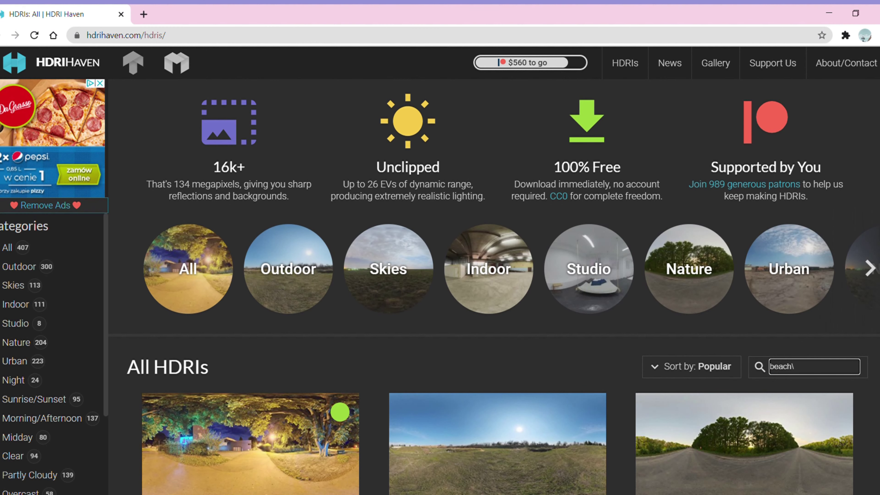
Open the Spiaggia di Mondello HDRI page and download its 4k version.
{"action": "scroll", "coordinate": [490, 287], "scroll_direction": "down", "scroll_amount": 2}
{"action": "scroll", "coordinate": [495, 293], "scroll_direction": "down", "scroll_amount": 2}
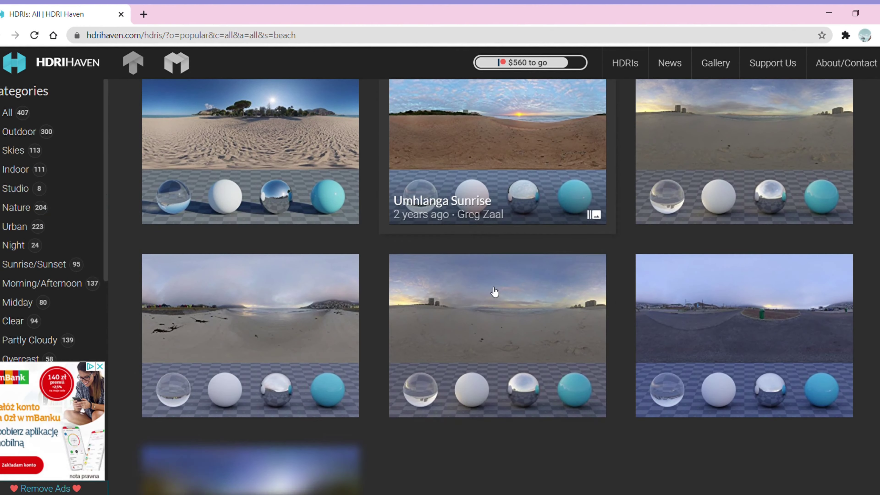
{"action": "scroll", "coordinate": [495, 292], "scroll_direction": "down", "scroll_amount": 3}
{"action": "scroll", "coordinate": [495, 292], "scroll_direction": "up", "scroll_amount": 3}
{"action": "scroll", "coordinate": [495, 293], "scroll_direction": "up", "scroll_amount": 2}
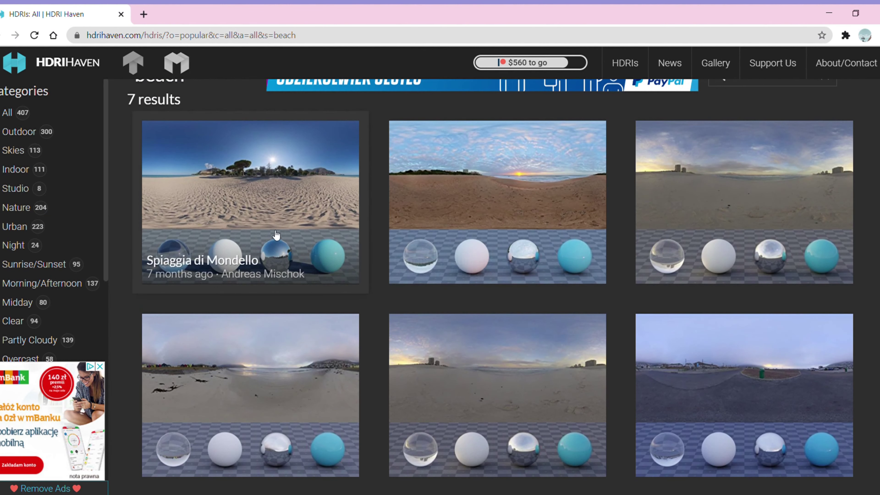
{"action": "left_click", "coordinate": [259, 198]}
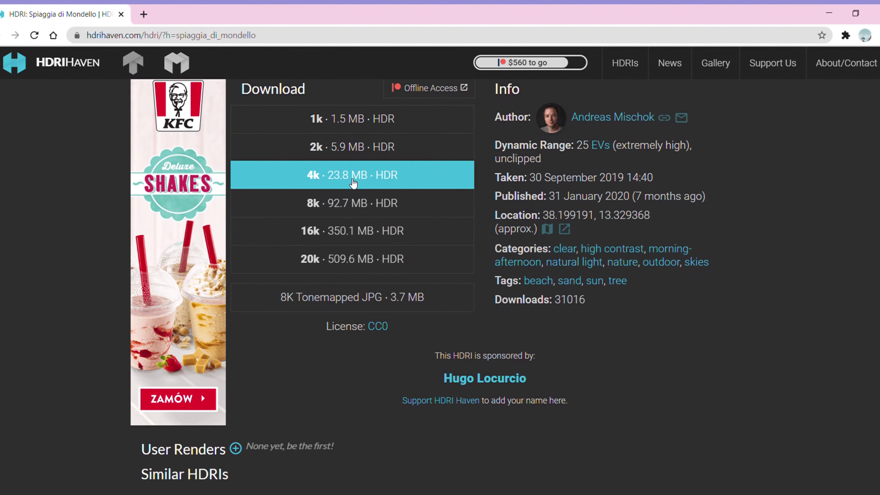
{"action": "left_click", "coordinate": [353, 183]}
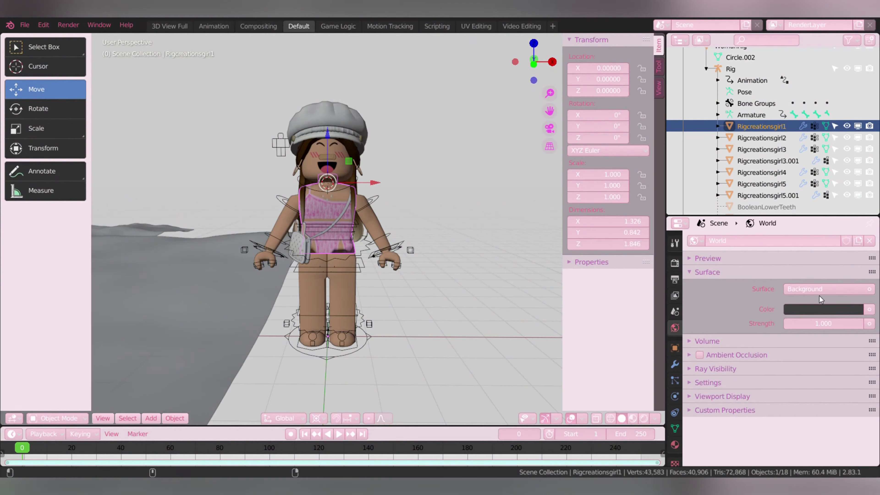
{"action": "left_click", "coordinate": [869, 310]}
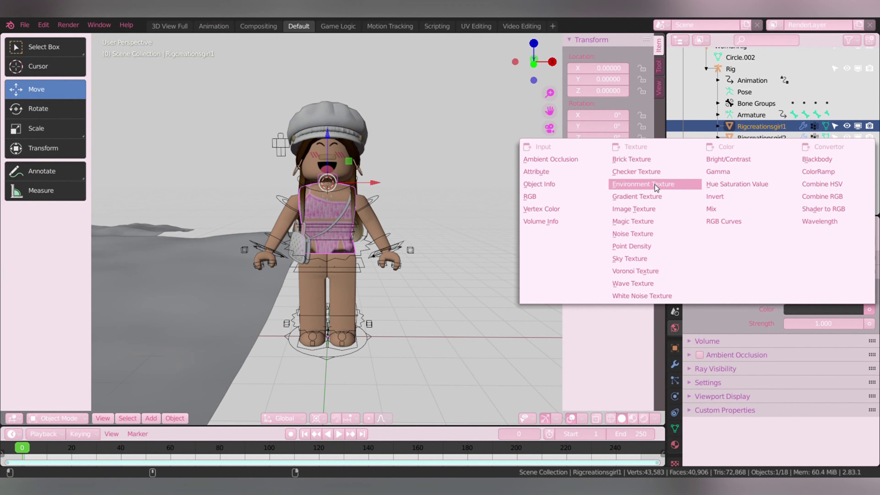
Set the world colour to an Environment Texture using spiaggia_di_mondello_4k.hdr, then reframe the view.
{"action": "left_click", "coordinate": [656, 188]}
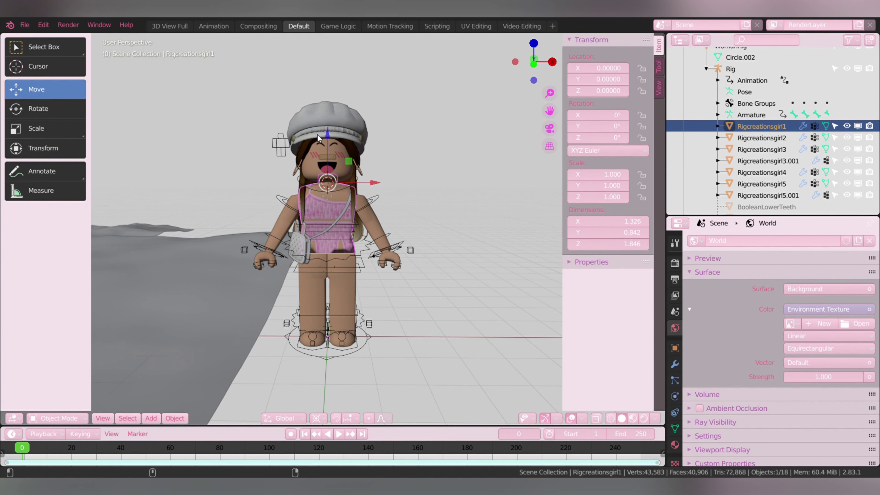
{"action": "key", "text": "shift+grave"}
{"action": "key", "text": "s"}
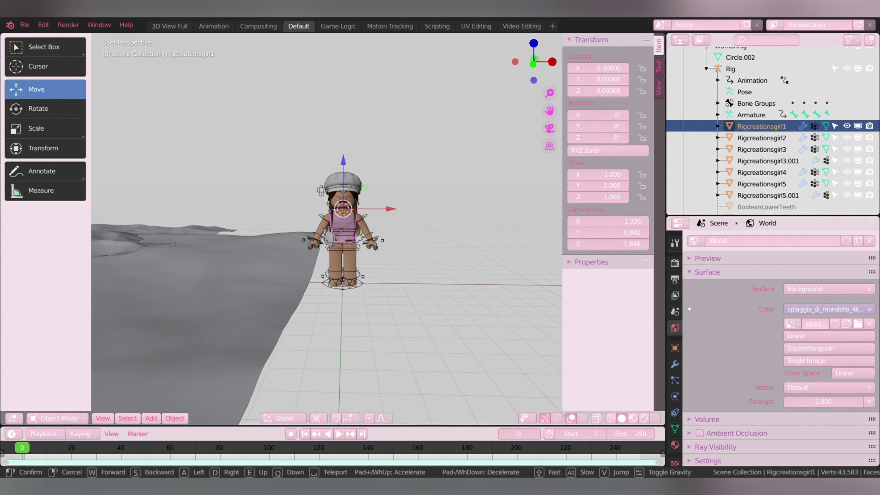
{"action": "left_click", "coordinate": [326, 229]}
{"action": "key", "text": "shift+grave"}
{"action": "key", "text": "w"}
{"action": "left_click", "coordinate": [318, 220]}
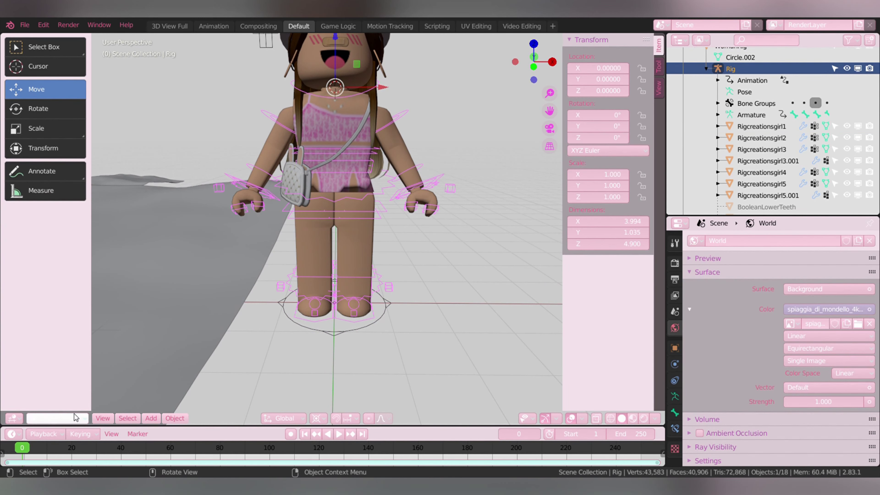
In Pose Mode, rotate the first leg bone to swing the leg forward.
{"action": "left_click", "coordinate": [55, 418]}
{"action": "left_click", "coordinate": [52, 402]}
{"action": "middle_click_drag", "start_coordinate": [263, 232], "coordinate": [343, 235]}
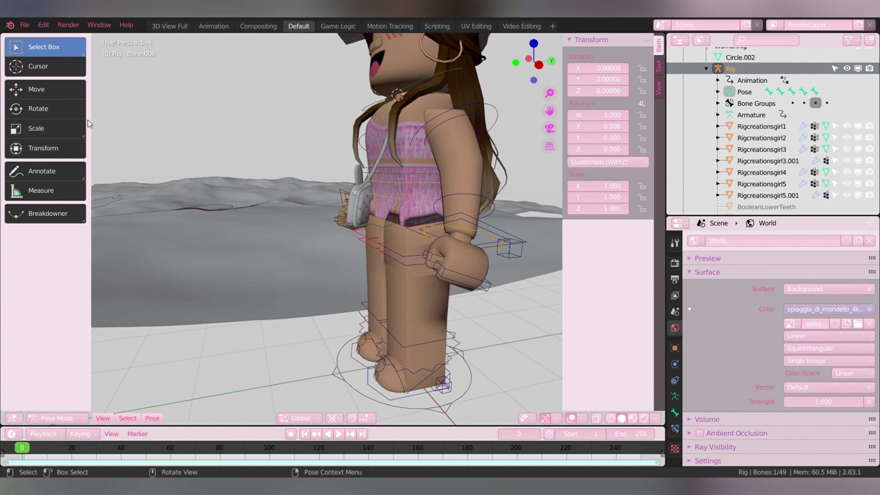
{"action": "left_click", "coordinate": [78, 110]}
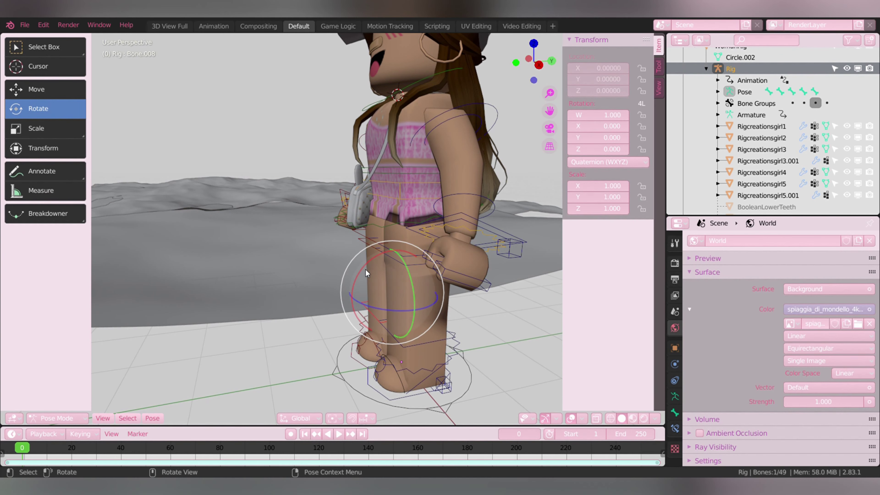
{"action": "left_click", "coordinate": [372, 315]}
{"action": "left_click", "coordinate": [365, 193]}
{"action": "left_click_drag", "start_coordinate": [366, 192], "coordinate": [388, 169]}
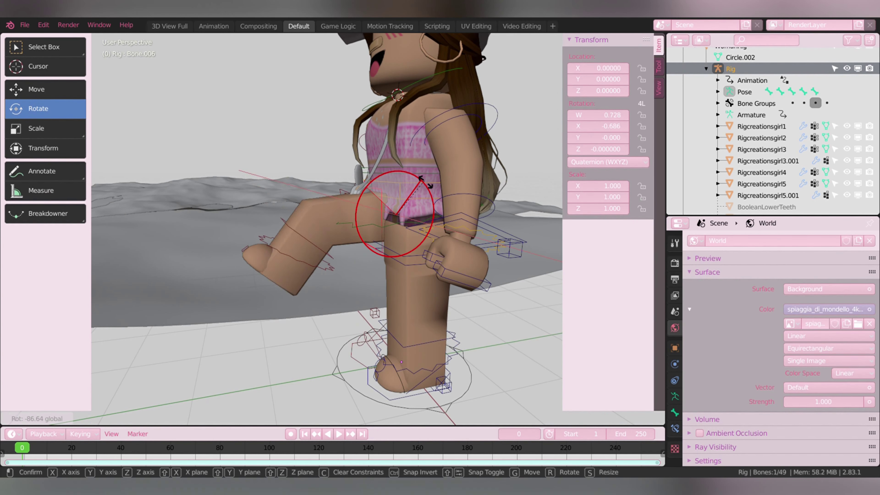
Raise the thigh forward and swing the other leg forward too.
{"action": "left_click", "coordinate": [309, 180]}
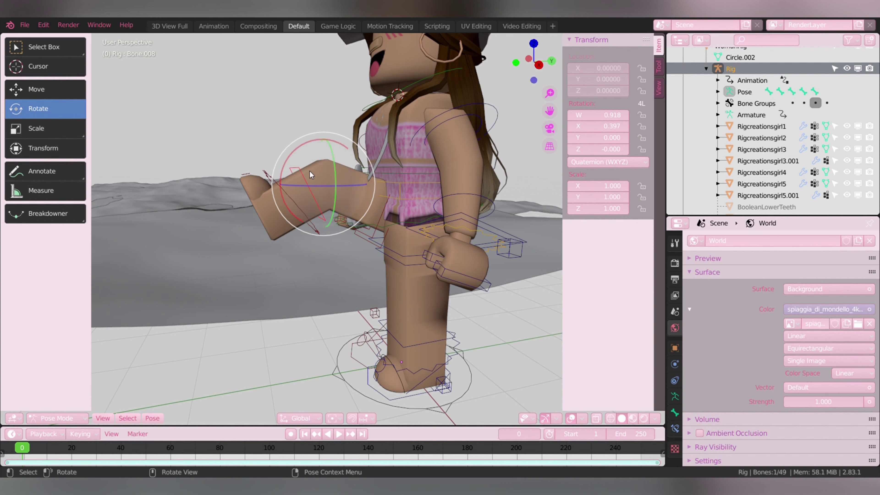
{"action": "left_click_drag", "start_coordinate": [295, 156], "coordinate": [277, 175]}
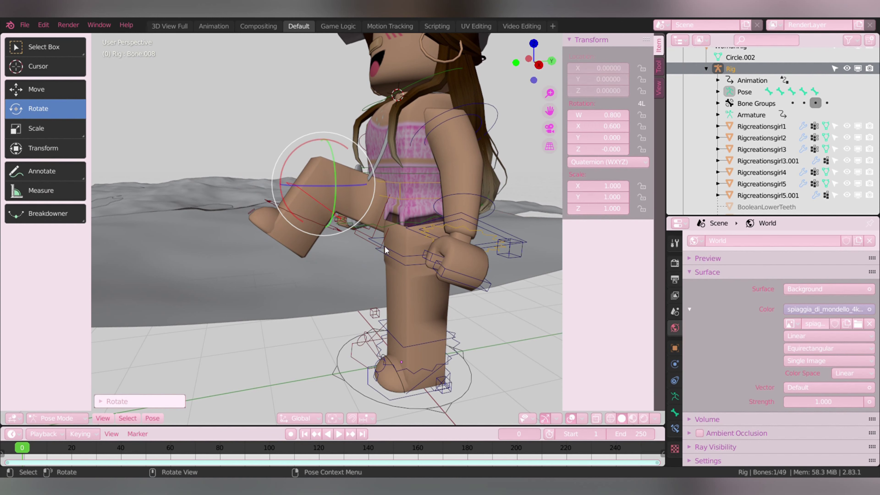
{"action": "left_click", "coordinate": [421, 222]}
{"action": "mouse_move", "coordinate": [450, 215]}
{"action": "left_mouse_down"}
{"action": "mouse_move", "coordinate": [442, 199]}
{"action": "mouse_move", "coordinate": [436, 204]}
{"action": "left_mouse_up"}
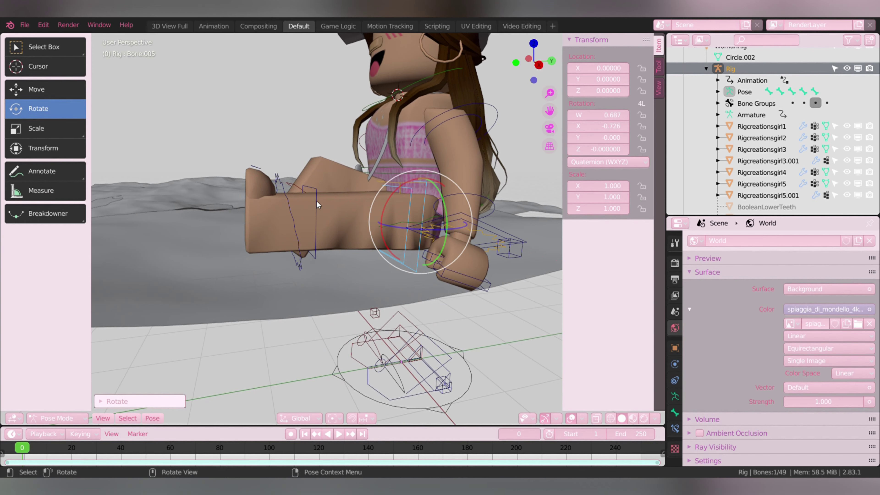
{"action": "left_click", "coordinate": [324, 221]}
Bend the lower legs into a sitting pose.
{"action": "left_click_drag", "start_coordinate": [347, 194], "coordinate": [340, 201]}
{"action": "left_click", "coordinate": [274, 225]}
{"action": "left_click_drag", "start_coordinate": [267, 184], "coordinate": [262, 187]}
{"action": "left_click", "coordinate": [261, 187]}
{"action": "middle_click_drag", "start_coordinate": [263, 194], "coordinate": [369, 213]}
{"action": "left_click_drag", "start_coordinate": [369, 213], "coordinate": [361, 222]}
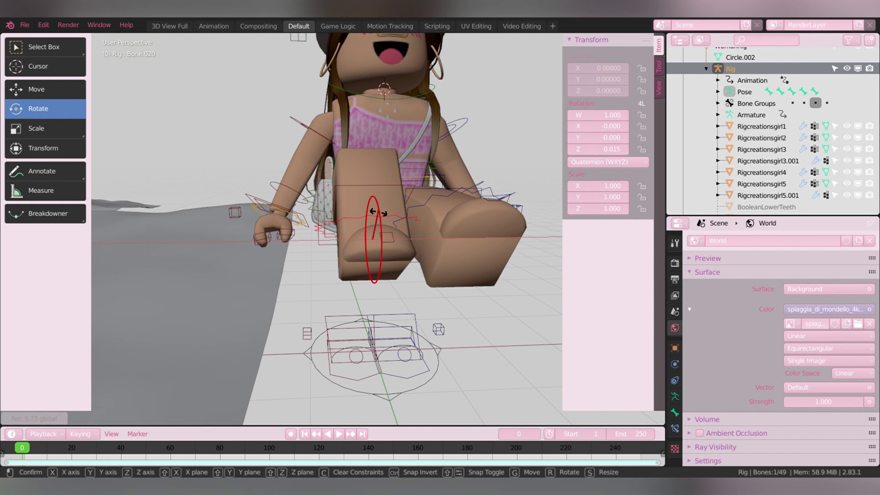
Reframe the view on the character and rotate the arm bone upward.
{"action": "scroll", "coordinate": [361, 222], "scroll_direction": "down", "scroll_amount": 5}
{"action": "key", "text": "shift+grave"}
{"action": "key", "text": "w"}
{"action": "left_click", "coordinate": [335, 232]}
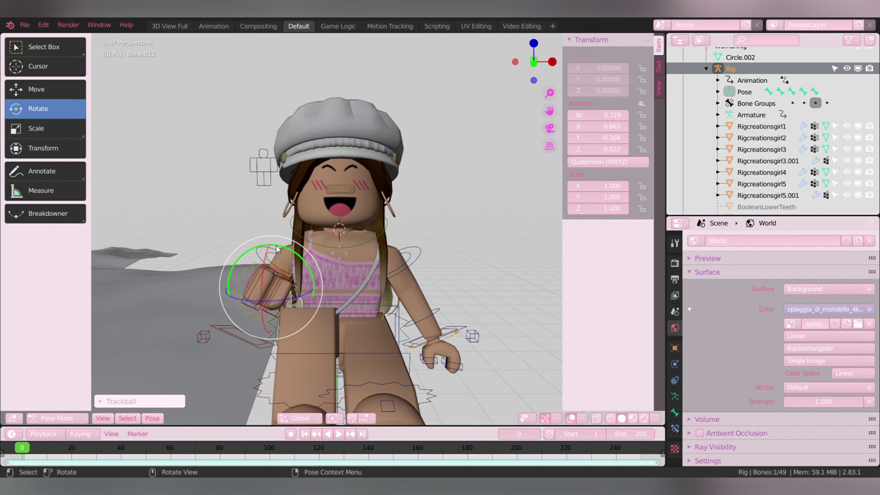
{"action": "left_click", "coordinate": [277, 274]}
{"action": "mouse_move", "coordinate": [289, 212]}
{"action": "left_mouse_down"}
{"action": "mouse_move", "coordinate": [310, 220]}
{"action": "mouse_move", "coordinate": [281, 257]}
{"action": "left_mouse_up"}
{"action": "key", "text": "r"}
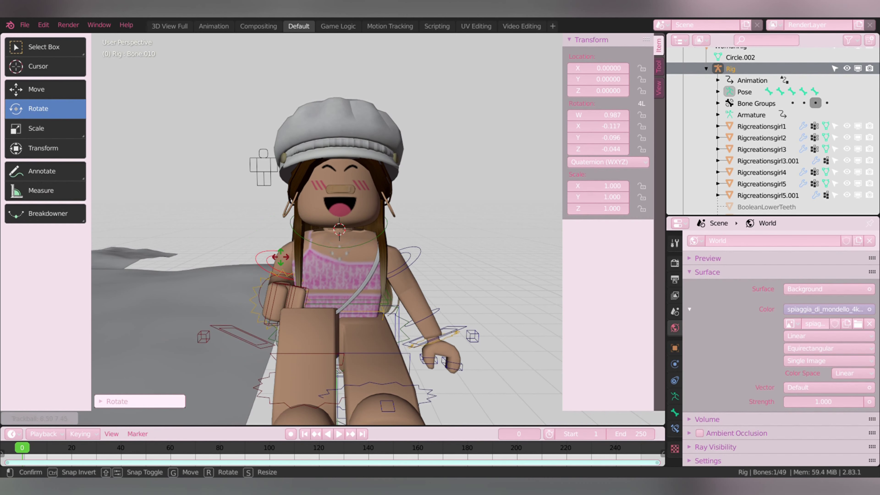
{"action": "left_click", "coordinate": [288, 262]}
In Object Mode, delete the extra head object and change the rotation pivot point.
{"action": "key", "text": "ctrl+Tab"}
{"action": "left_click", "coordinate": [348, 191]}
{"action": "left_click", "coordinate": [348, 189]}
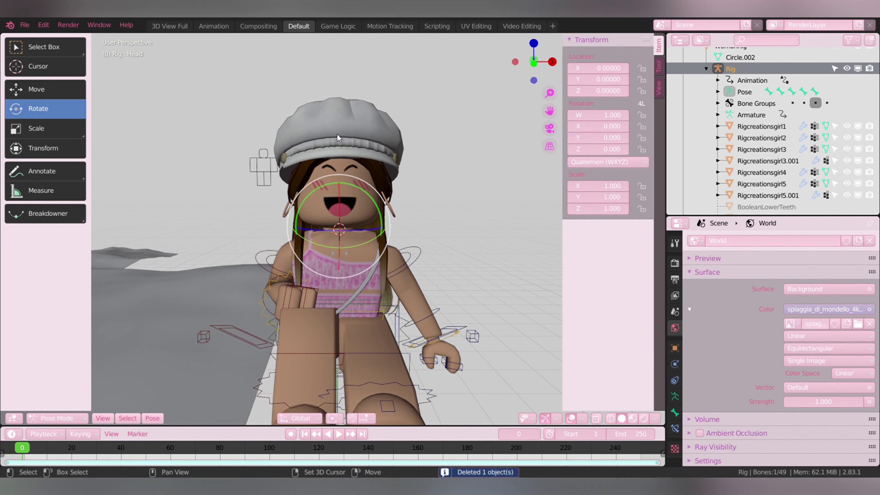
{"action": "left_click", "coordinate": [296, 196]}
{"action": "left_click", "coordinate": [61, 111]}
{"action": "left_click", "coordinate": [316, 418]}
{"action": "left_click", "coordinate": [329, 352]}
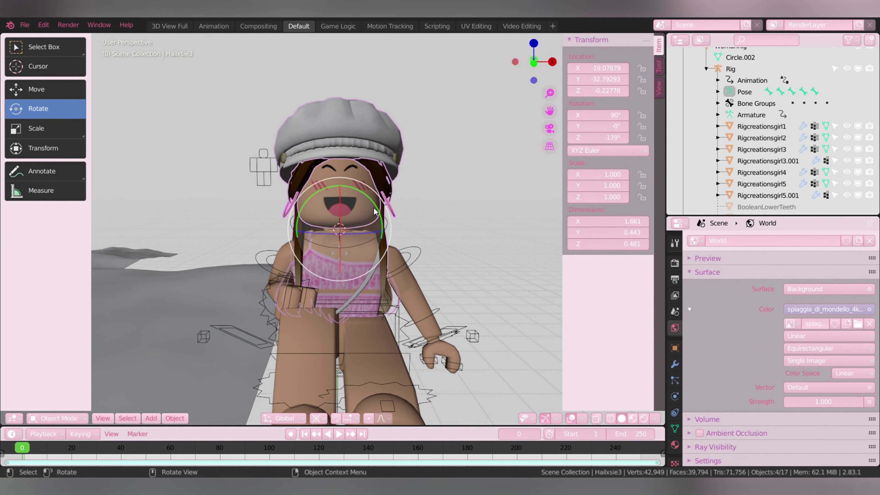
Back in Pose Mode, raise the upper and lower arm so the hand reaches the cap.
{"action": "left_click", "coordinate": [351, 192]}
{"action": "key", "text": "ctrl+Tab"}
{"action": "left_click", "coordinate": [412, 278]}
{"action": "mouse_move", "coordinate": [390, 263]}
{"action": "left_mouse_down"}
{"action": "mouse_move", "coordinate": [418, 243]}
{"action": "mouse_move", "coordinate": [415, 222]}
{"action": "mouse_move", "coordinate": [439, 258]}
{"action": "mouse_move", "coordinate": [404, 239]}
{"action": "mouse_move", "coordinate": [409, 232]}
{"action": "left_mouse_up"}
{"action": "left_click", "coordinate": [409, 194]}
{"action": "left_click", "coordinate": [411, 271]}
{"action": "scroll", "coordinate": [457, 344], "scroll_direction": "down", "scroll_amount": 6}
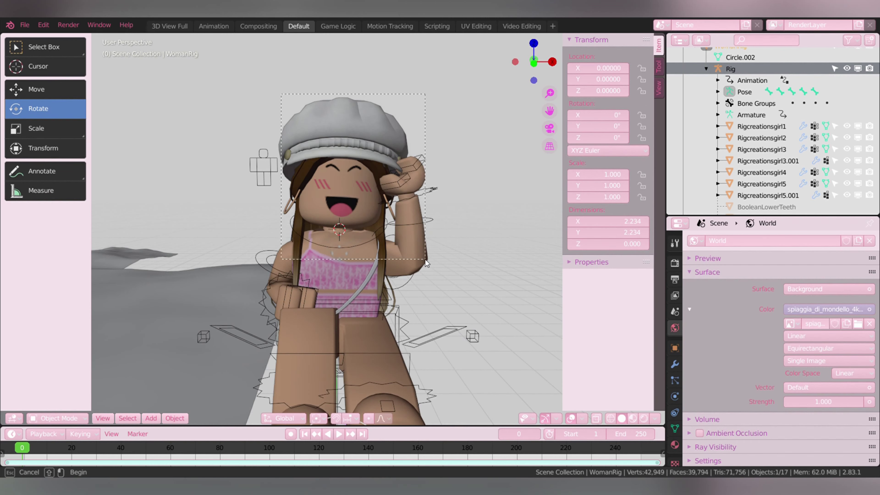
Box-select the character's meshes and check the pivot point setting.
{"action": "left_click_drag", "start_coordinate": [426, 263], "coordinate": [427, 264]}
{"action": "key", "text": "shift+grave"}
{"action": "key", "text": "w"}
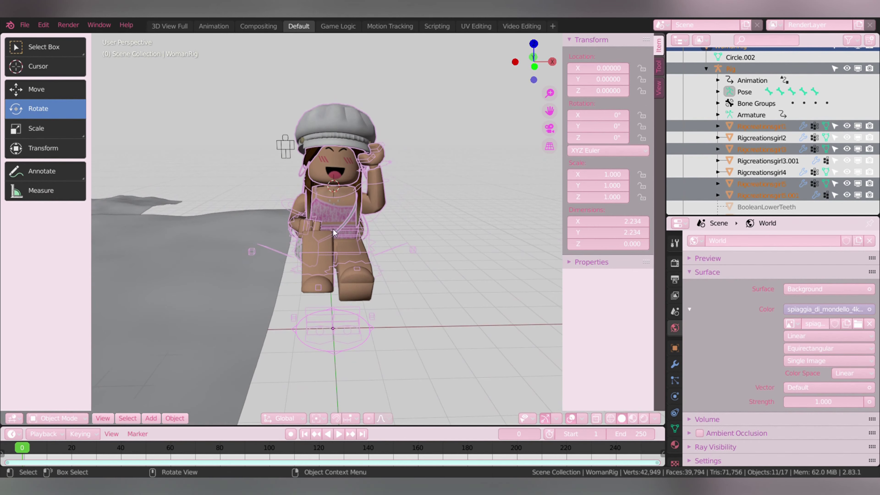
{"action": "left_click_drag", "start_coordinate": [384, 356], "coordinate": [253, 73]}
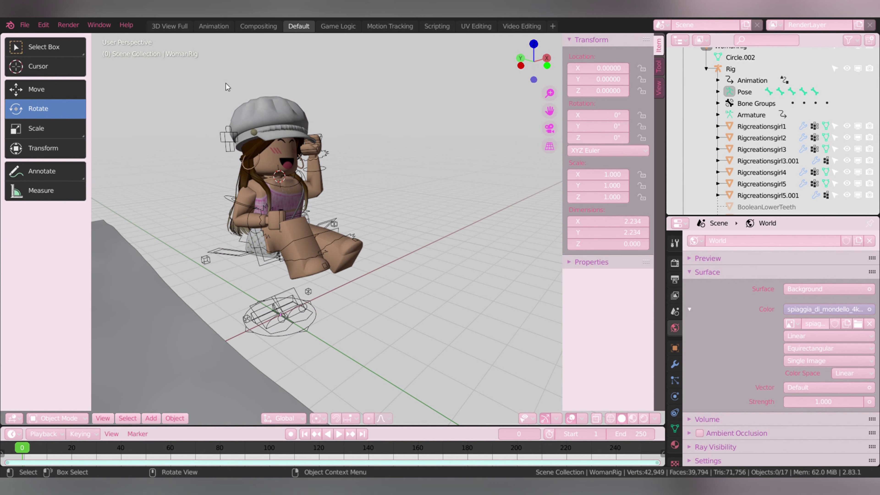
{"action": "left_click_drag", "start_coordinate": [398, 323], "coordinate": [398, 323]}
{"action": "key", "text": "shift+grave"}
{"action": "key", "text": "s"}
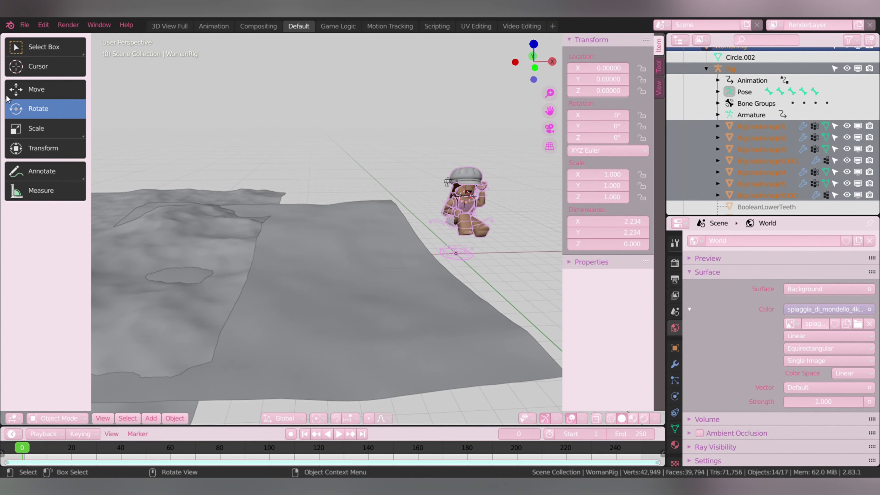
{"action": "left_click", "coordinate": [316, 418]}
{"action": "left_click", "coordinate": [346, 365]}
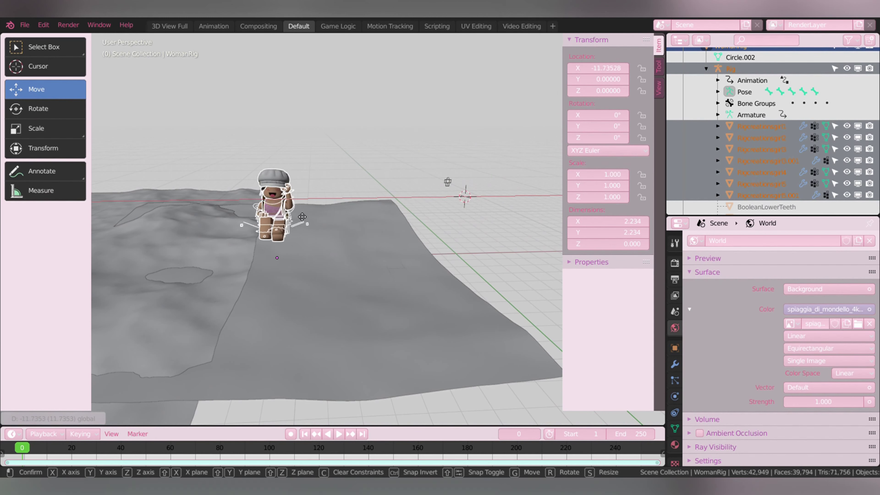
Slide the character left along X and lower her along Z into the sand.
{"action": "left_click_drag", "start_coordinate": [510, 196], "coordinate": [295, 197]}
{"action": "left_click", "coordinate": [35, 89]}
{"action": "key", "text": "shift+grave"}
{"action": "key", "text": "g"}
{"action": "key", "text": "z"}
{"action": "left_click", "coordinate": [332, 256]}
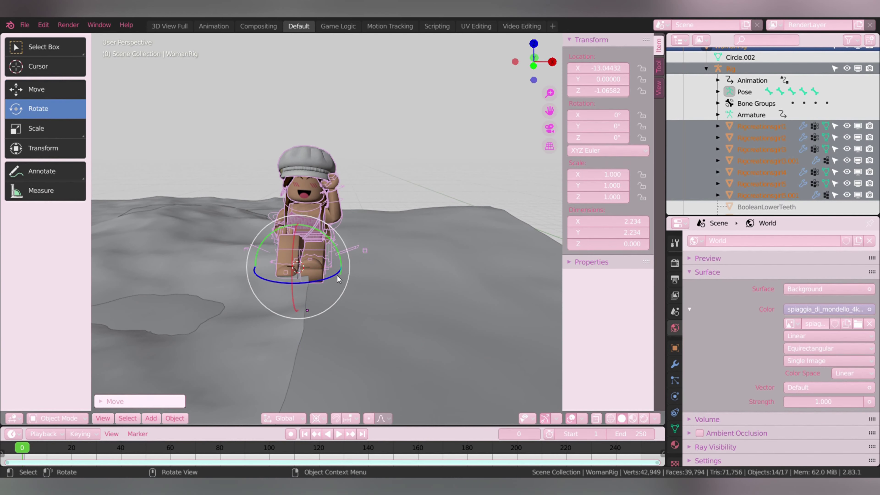
Turn the character about -47° around Z and inspect her placement.
{"action": "left_click_drag", "start_coordinate": [338, 279], "coordinate": [291, 288]}
{"action": "key", "text": "shift+grave"}
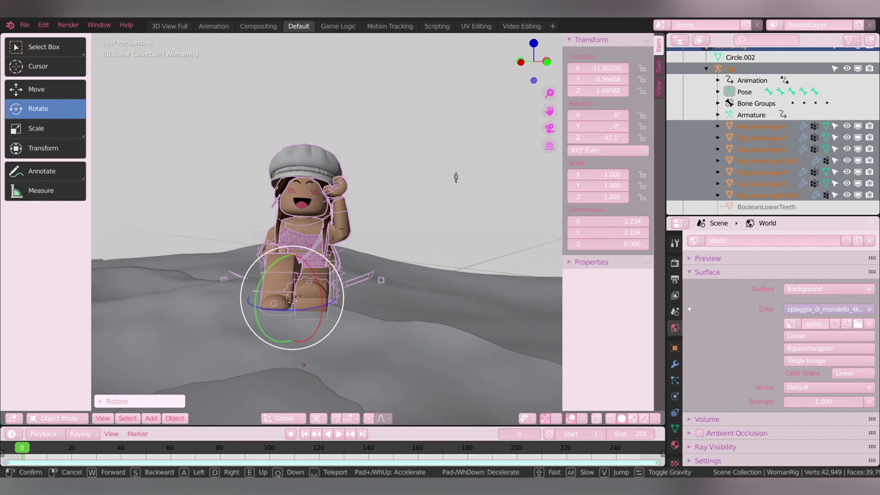
{"action": "left_click", "coordinate": [326, 222]}
{"action": "left_click", "coordinate": [382, 277]}
{"action": "key", "text": "shift+grave"}
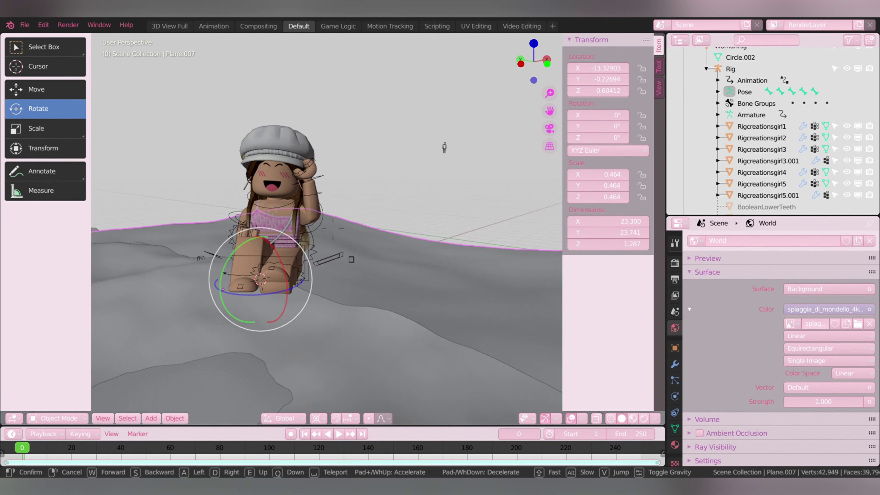
Copy and paste the ground plane Plane.007 to create a second plane.
{"action": "right_click", "coordinate": [399, 299]}
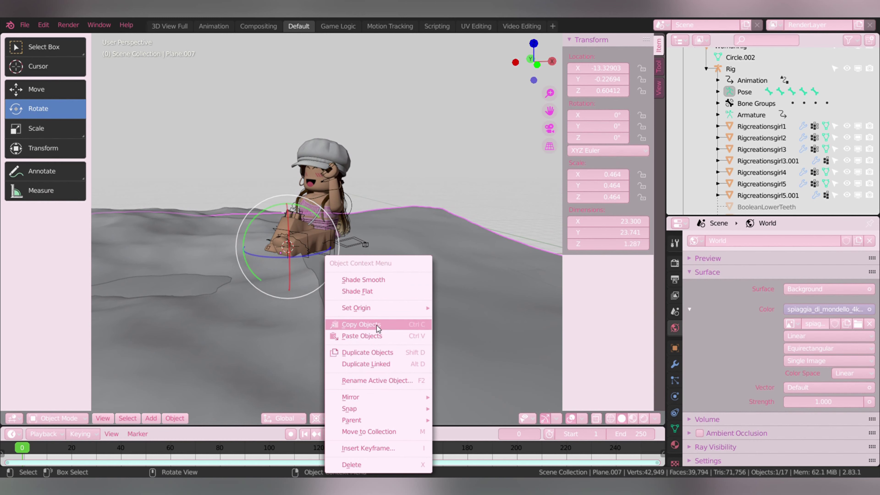
{"action": "left_click", "coordinate": [368, 324]}
{"action": "right_click", "coordinate": [375, 295]}
{"action": "left_click", "coordinate": [379, 307]}
Slide the pasted plane along X and Z into place near the girl.
{"action": "key", "text": "g"}
{"action": "key", "text": "z"}
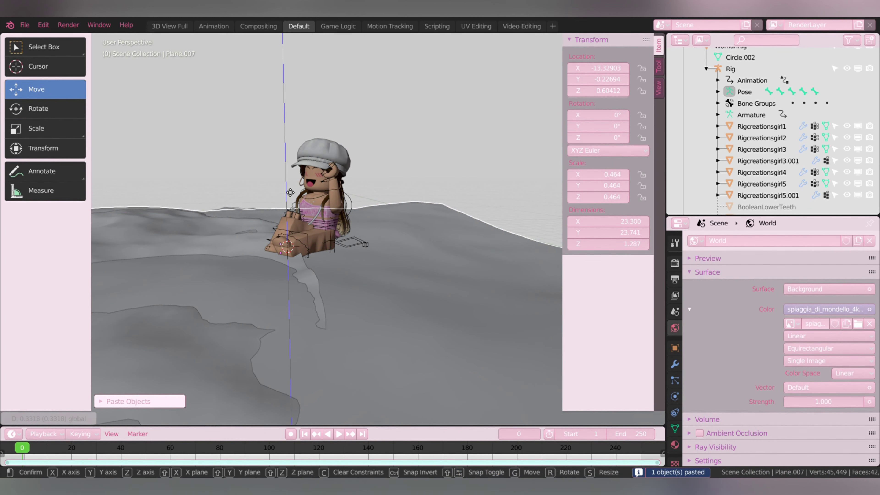
{"action": "key", "text": "Return"}
{"action": "key", "text": "g"}
{"action": "key", "text": "x"}
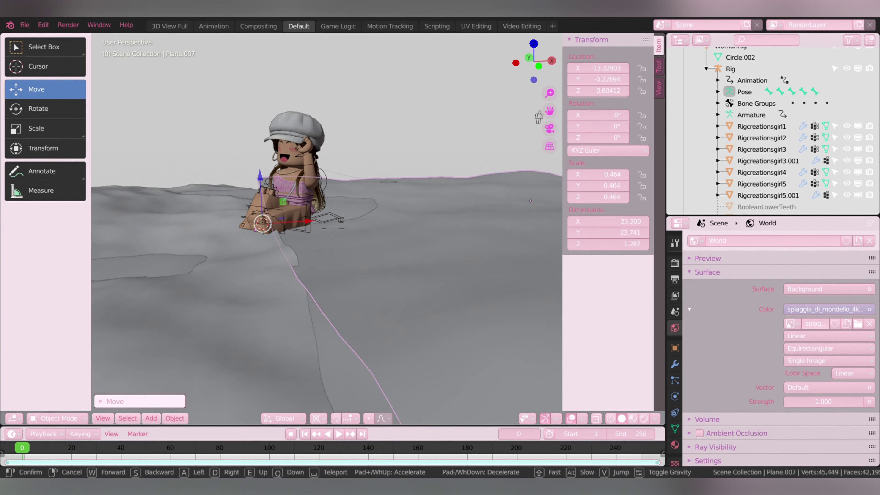
{"action": "left_click", "coordinate": [300, 230]}
{"action": "key", "text": "g"}
{"action": "key", "text": "z"}
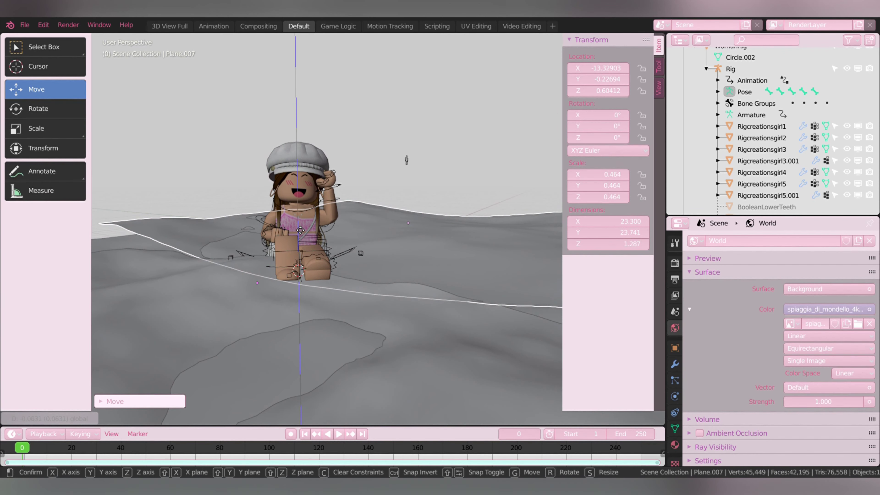
{"action": "left_click", "coordinate": [300, 230]}
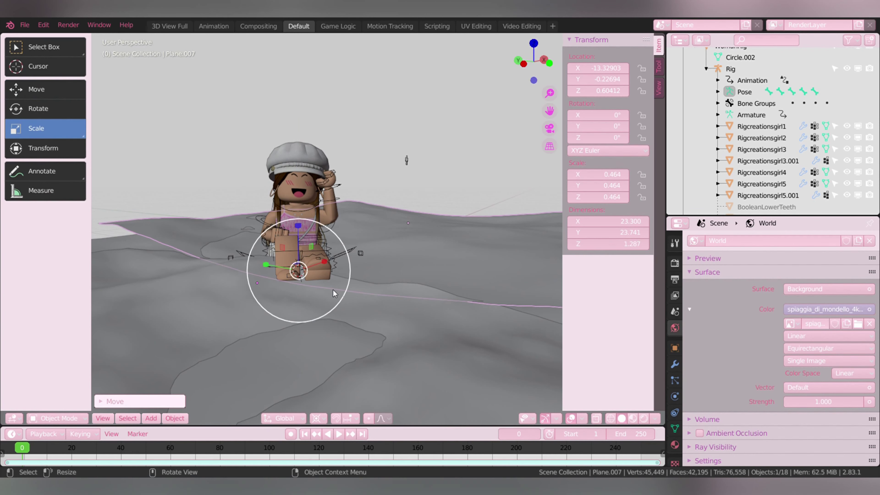
Scale the pasted plane down to 0.464 and lower it slightly.
{"action": "key", "text": "s"}
{"action": "key", "text": "Escape"}
{"action": "key", "text": "shift+space"}
{"action": "key", "text": "g"}
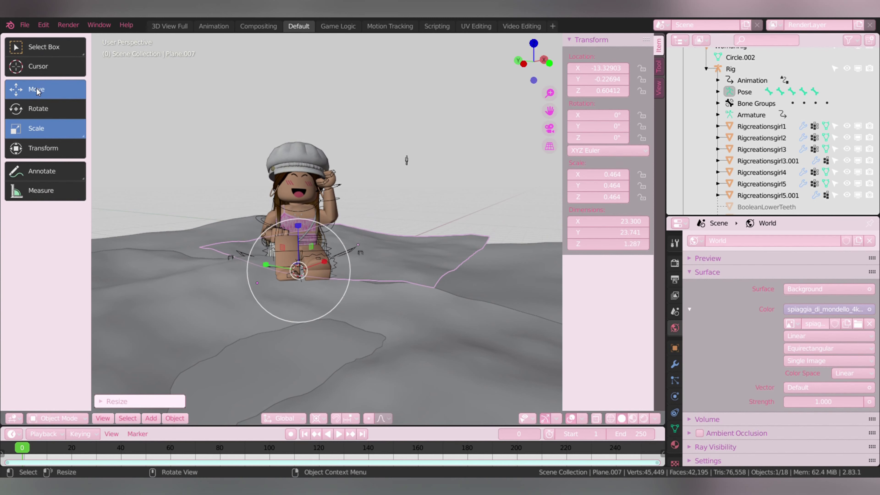
{"action": "left_click_drag", "start_coordinate": [297, 223], "coordinate": [297, 234]}
Add a Sun light above the girl's head, angled at 21.4°, -36.7°, 14.8°.
{"action": "left_click", "coordinate": [151, 418]}
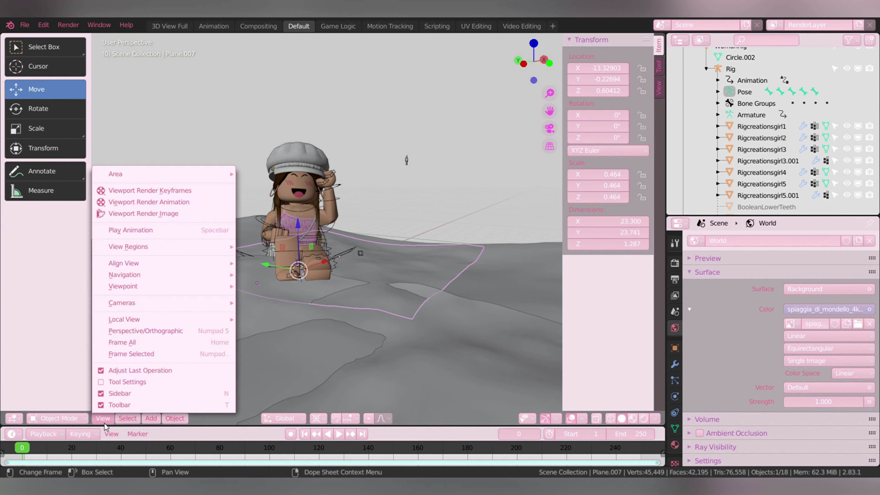
{"action": "left_click", "coordinate": [103, 418]}
{"action": "mouse_move", "coordinate": [165, 264]}
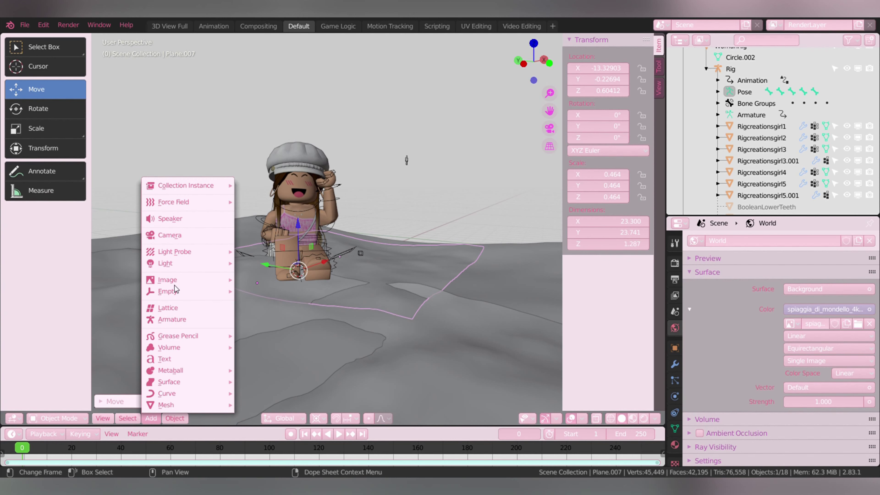
{"action": "left_click", "coordinate": [254, 274]}
{"action": "left_click_drag", "start_coordinate": [298, 271], "coordinate": [302, 180]}
{"action": "left_click", "coordinate": [38, 108]}
{"action": "left_click", "coordinate": [301, 180]}
Select the character's head, then the hat, with Material Properties showing.
{"action": "scroll", "coordinate": [325, 229], "scroll_direction": "up", "scroll_amount": 4}
{"action": "left_click", "coordinate": [309, 215]}
{"action": "left_click", "coordinate": [674, 444]}
{"action": "left_click", "coordinate": [365, 160]}
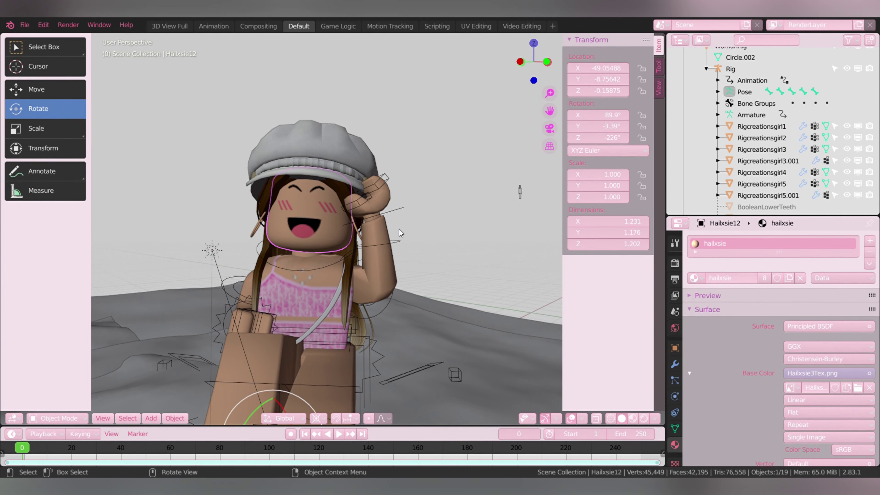
Browse the existing materials on another character part without changing them.
{"action": "left_click", "coordinate": [698, 278]}
{"action": "left_click", "coordinate": [716, 295]}
{"action": "left_click", "coordinate": [258, 222]}
{"action": "left_click", "coordinate": [694, 278]}
{"action": "left_click", "coordinate": [713, 295]}
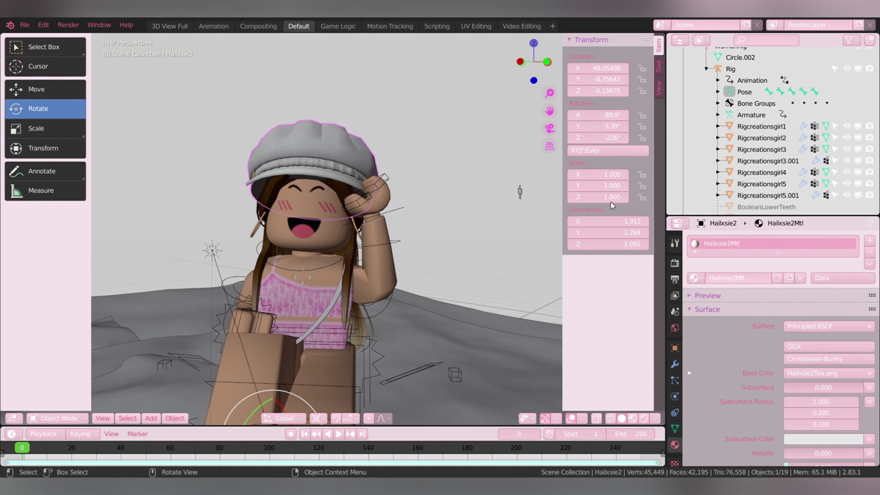
Link an Image Texture to the hat's Base Color.
{"action": "left_click", "coordinate": [296, 173]}
{"action": "left_click", "coordinate": [870, 373]}
{"action": "left_click", "coordinate": [641, 273]}
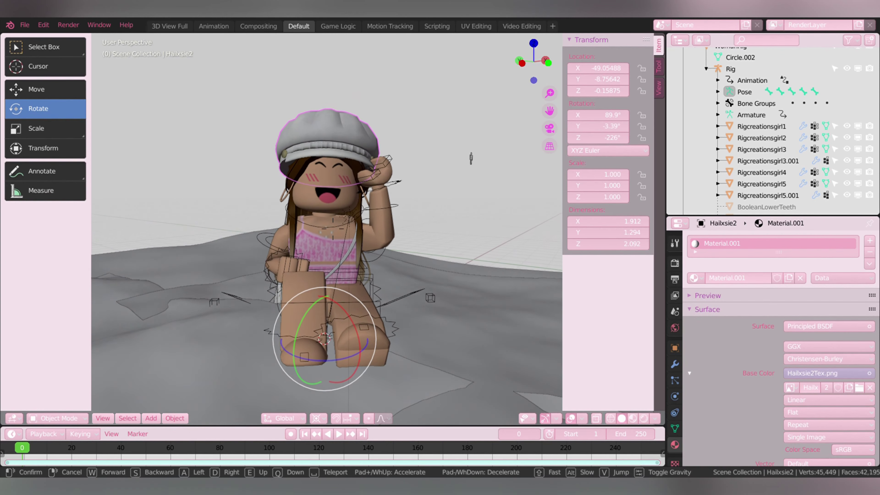
Assign the hailxsie material to the Hailxsie2 leg piece.
{"action": "left_click", "coordinate": [342, 253]}
{"action": "middle_click_drag", "start_coordinate": [342, 253], "coordinate": [350, 250]}
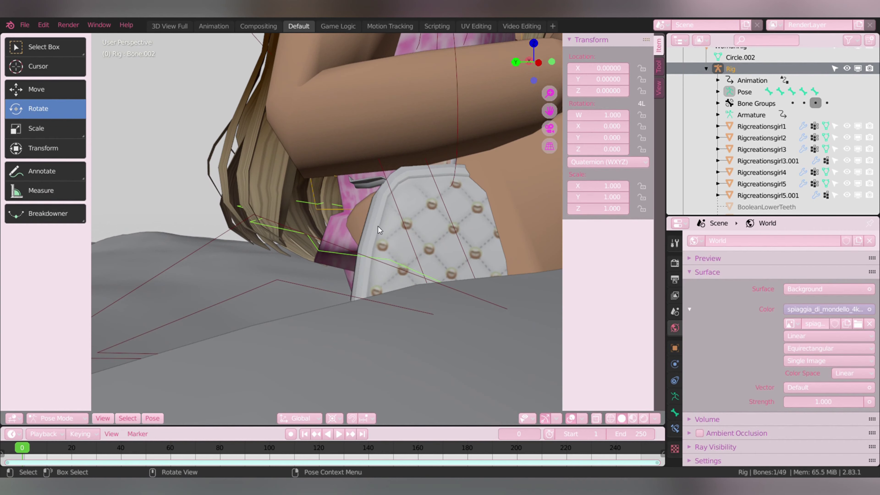
{"action": "left_click", "coordinate": [695, 278]}
{"action": "left_click", "coordinate": [717, 307]}
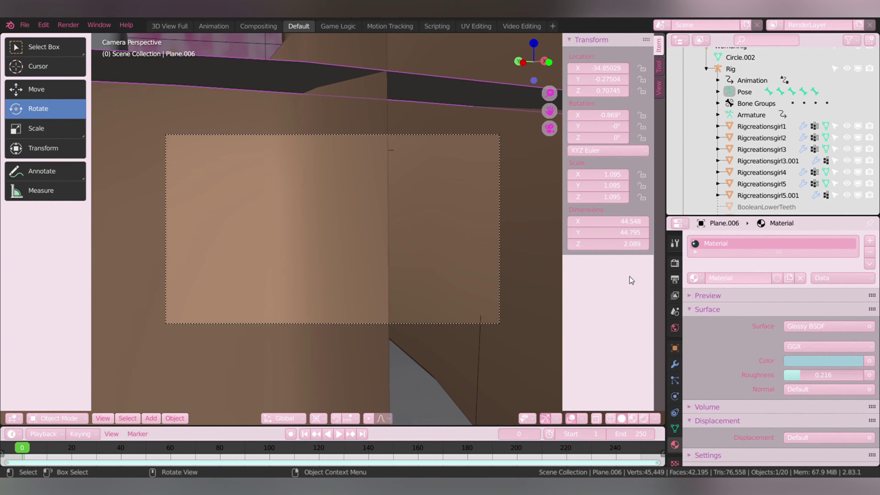
Set Resolution X and Y to 2000 px, then view through the camera and nudge Hailxsie3.
{"action": "left_click", "coordinate": [675, 280]}
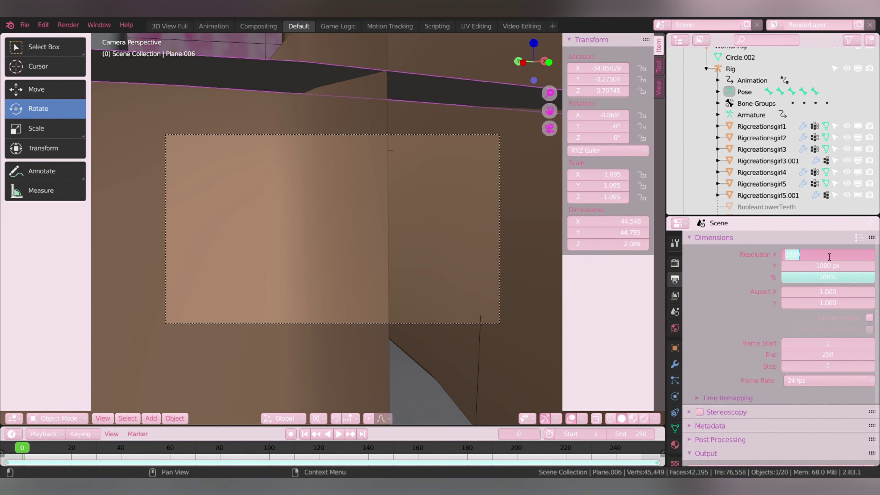
{"action": "type", "text": "0"}
{"action": "key", "text": "Return"}
{"action": "left_click", "coordinate": [840, 265]}
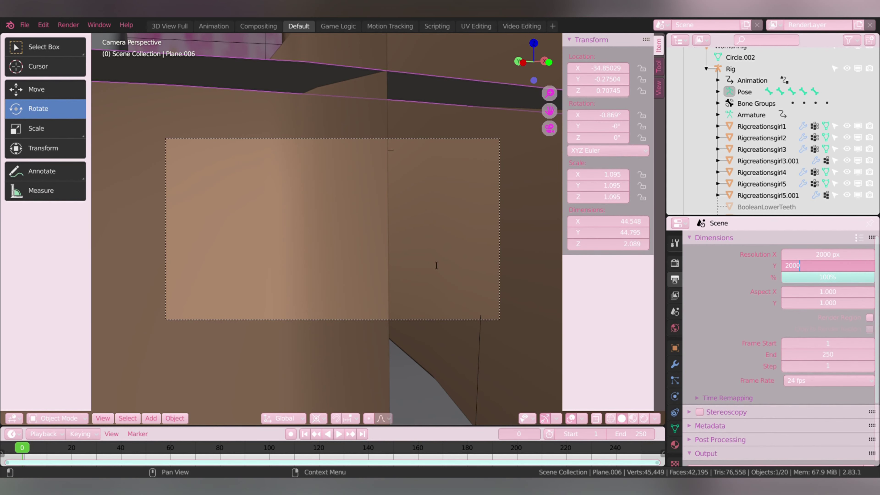
{"action": "key", "text": "Return"}
{"action": "key", "text": "shift+grave"}
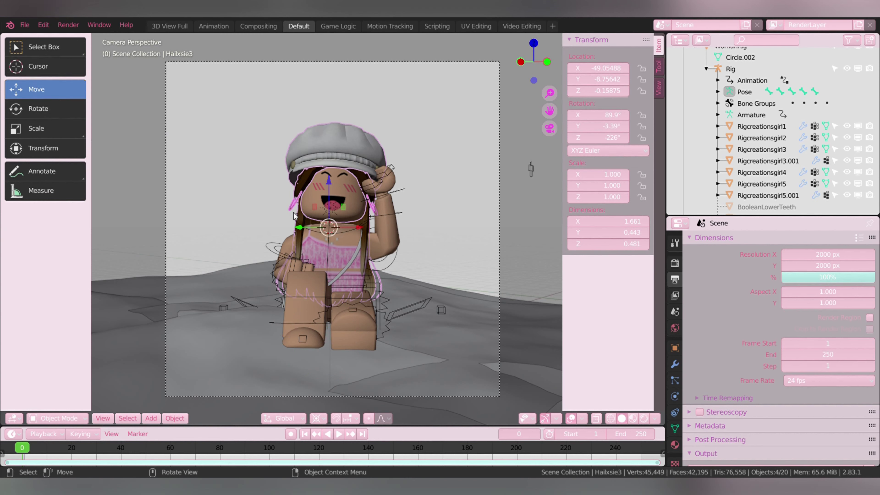
{"action": "left_click_drag", "start_coordinate": [296, 210], "coordinate": [285, 189]}
Tilt Hailxsie3 slightly and move it along Y to X -49.12, Y -8.59, Z -0.68.
{"action": "left_click", "coordinate": [37, 89]}
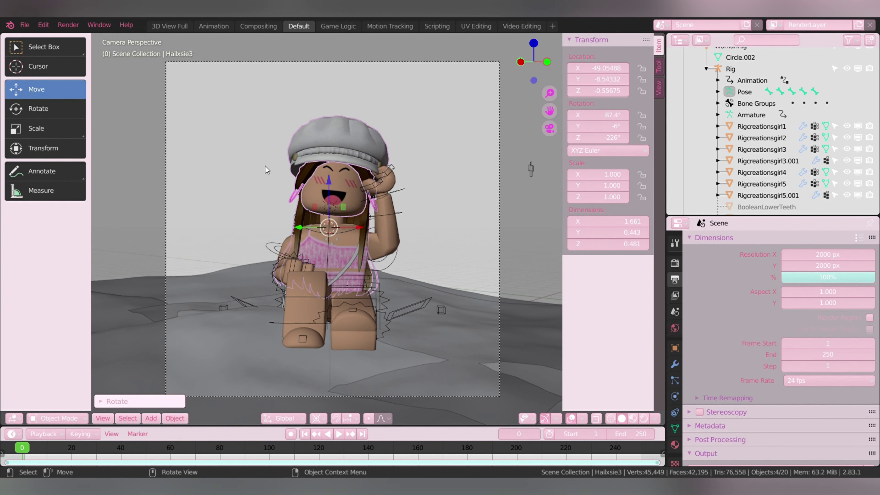
{"action": "key", "text": "g"}
{"action": "left_click", "coordinate": [298, 222]}
{"action": "scroll", "coordinate": [297, 230], "scroll_direction": "up", "scroll_amount": 2}
{"action": "key", "text": "g"}
{"action": "key", "text": "y"}
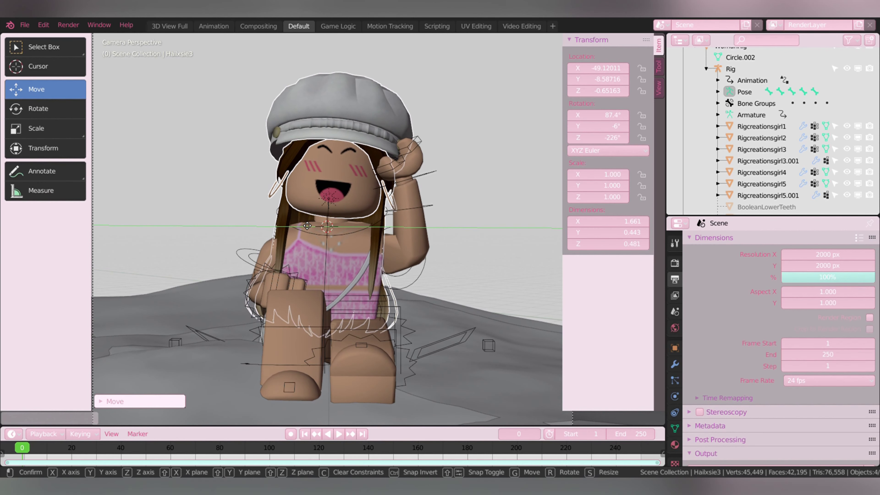
{"action": "left_click", "coordinate": [307, 226]}
{"action": "scroll", "coordinate": [470, 188], "scroll_direction": "down", "scroll_amount": 2}
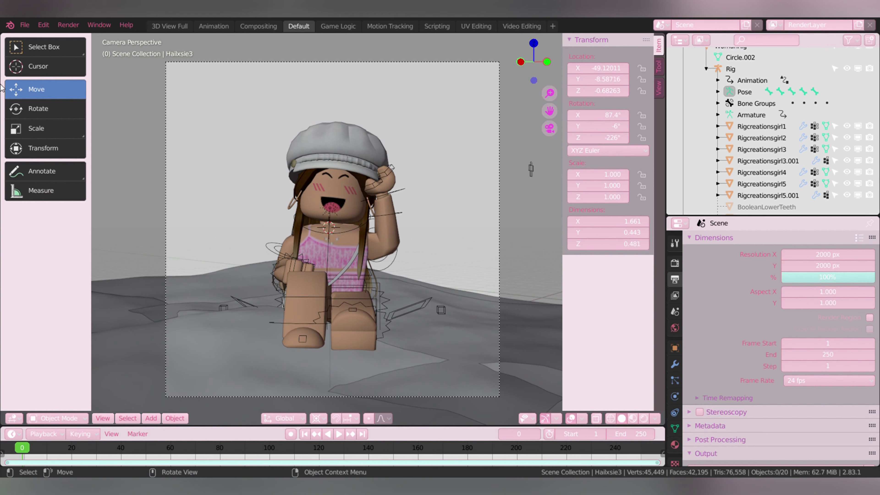
{"action": "key", "text": "shift+space"}
{"action": "key", "text": "g"}
{"action": "scroll", "coordinate": [468, 317], "scroll_direction": "down", "scroll_amount": 1}
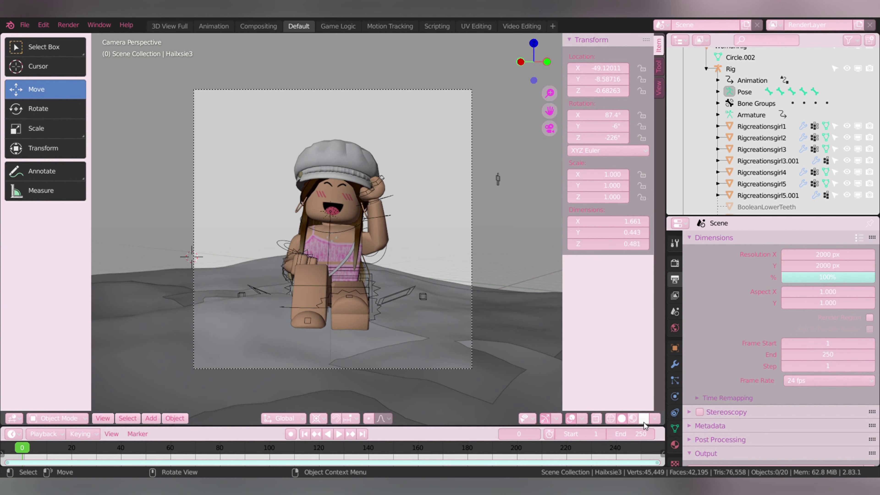
Switch to rendered preview and show the pasted plane's material settings.
{"action": "left_click", "coordinate": [643, 420]}
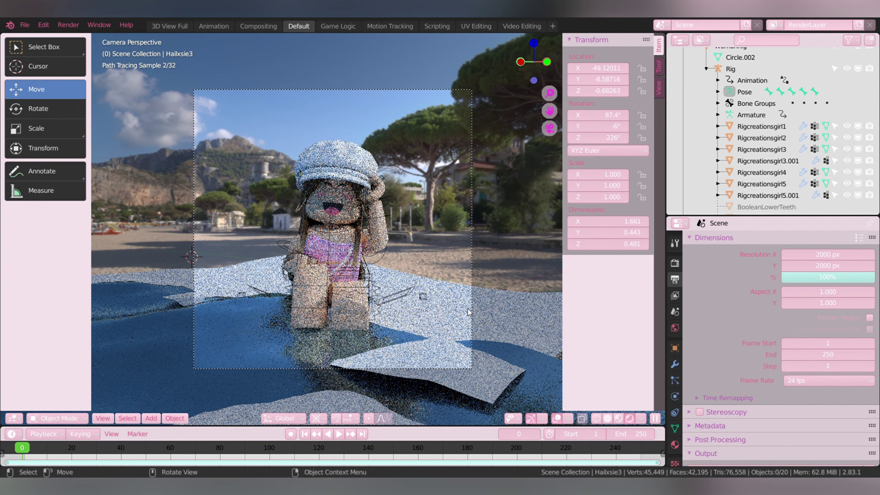
{"action": "left_click", "coordinate": [608, 418]}
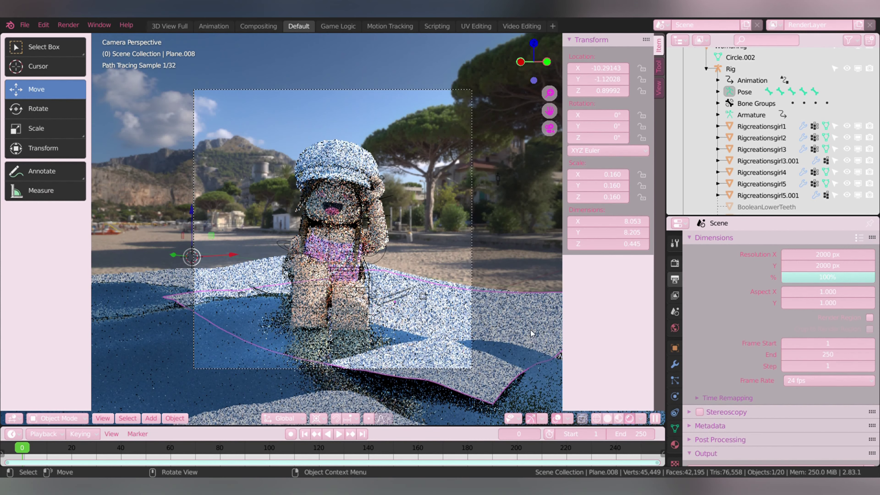
{"action": "left_click", "coordinate": [531, 329]}
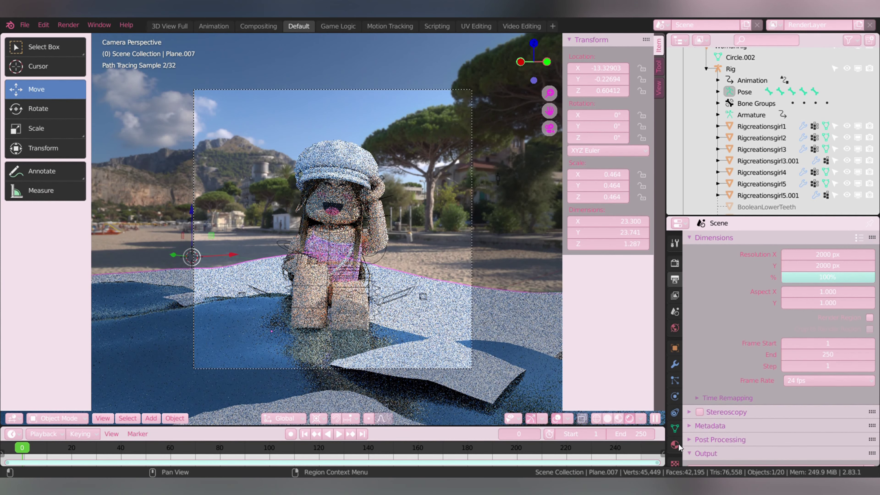
{"action": "left_click", "coordinate": [675, 445]}
Give Plane.007 a new tan Material.002, then select Plane.008.
{"action": "left_click", "coordinate": [739, 277]}
{"action": "left_click", "coordinate": [870, 375]}
{"action": "left_click", "coordinate": [823, 373]}
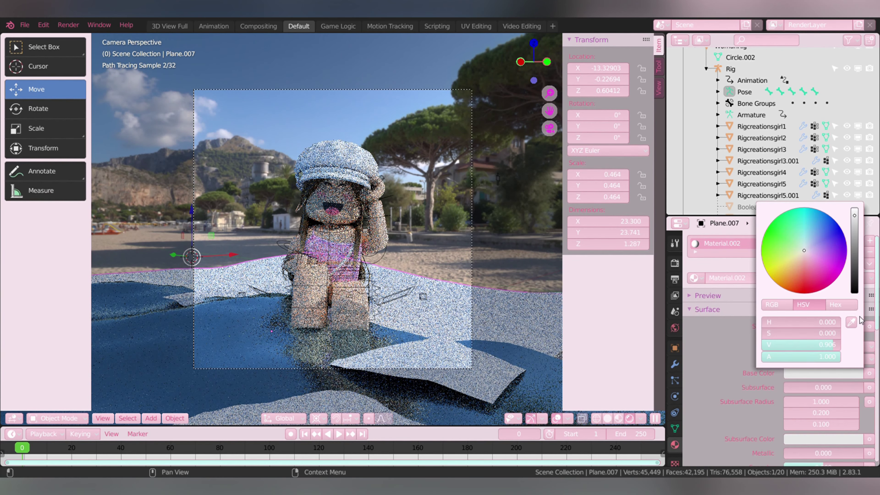
{"action": "left_click", "coordinate": [853, 323]}
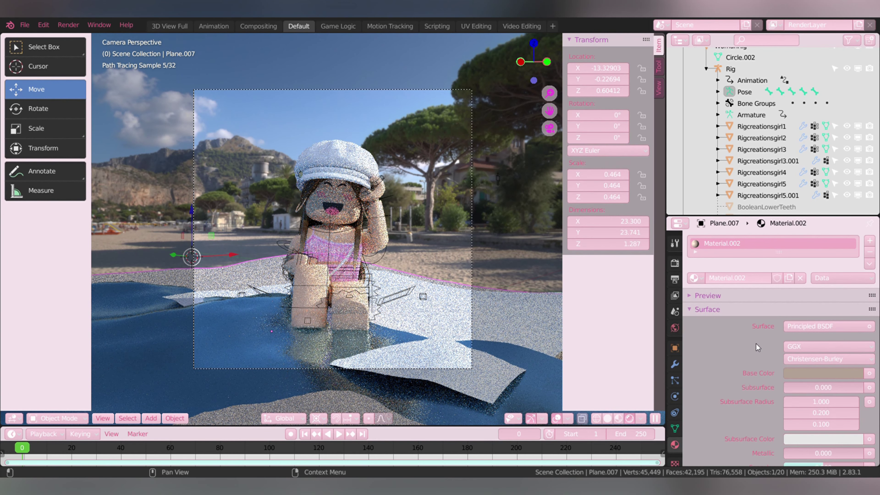
{"action": "left_click", "coordinate": [518, 311]}
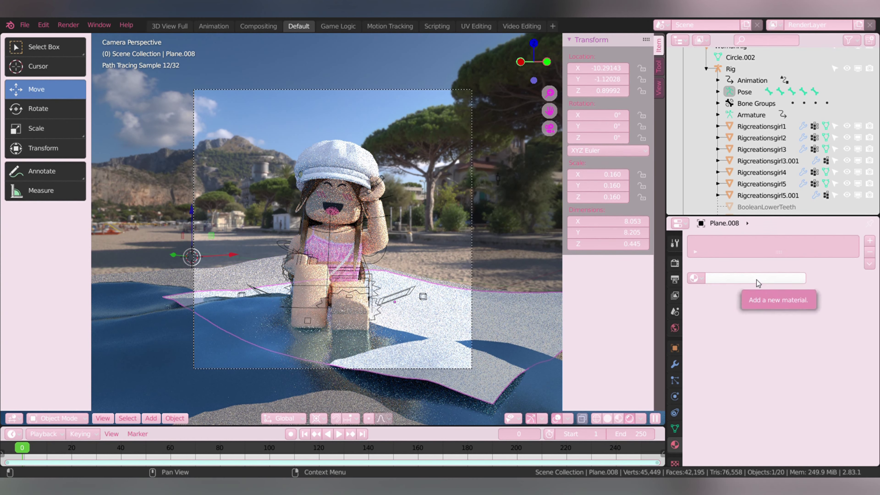
Create Material.003 for Plane.008 with a pale beige base colour sampled from the beach sand.
{"action": "left_click", "coordinate": [756, 280]}
{"action": "left_click", "coordinate": [823, 373]}
{"action": "left_click", "coordinate": [789, 260]}
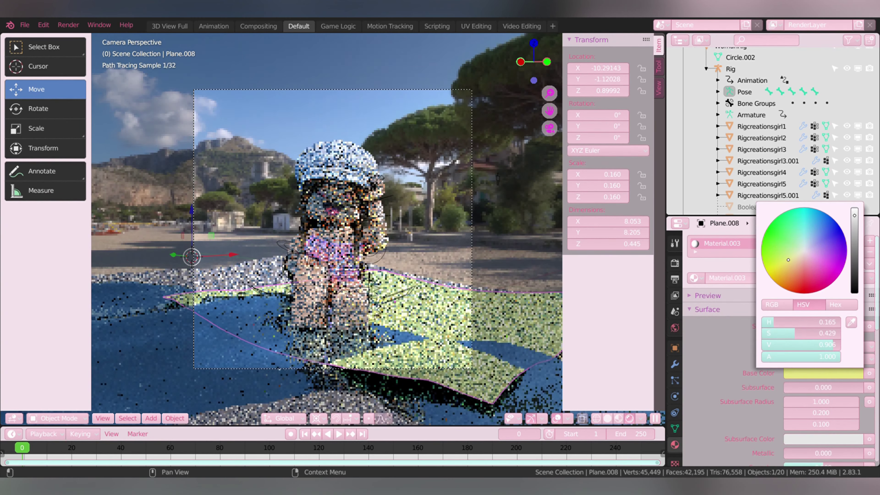
{"action": "left_click", "coordinate": [796, 262]}
{"action": "left_click", "coordinate": [794, 265]}
{"action": "left_click", "coordinate": [795, 258]}
{"action": "left_click", "coordinate": [797, 259]}
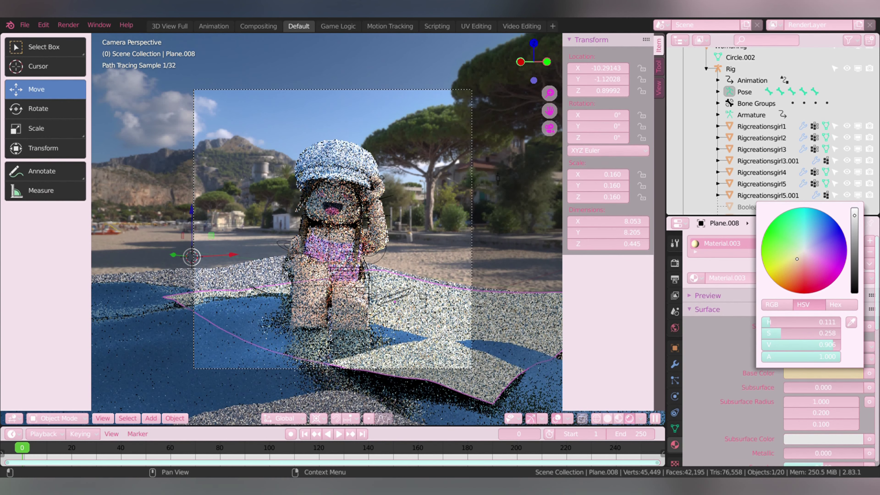
{"action": "left_click", "coordinate": [852, 322]}
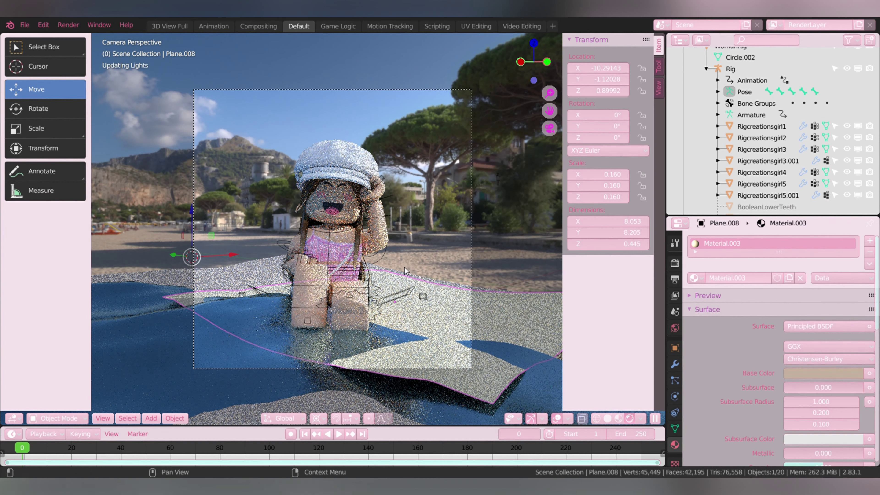
{"action": "left_click", "coordinate": [405, 271]}
{"action": "left_click", "coordinate": [824, 373]}
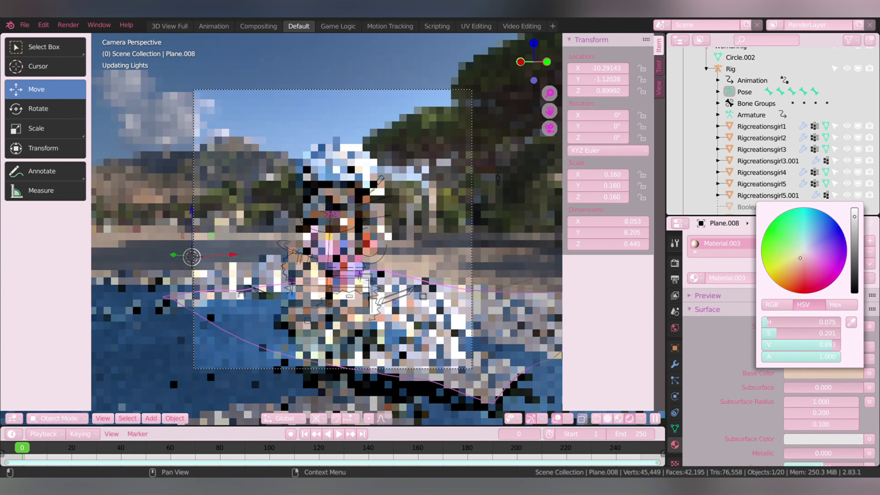
Raise the water plane Plane.006's colour brightness to full.
{"action": "left_click", "coordinate": [232, 357]}
{"action": "left_click", "coordinate": [816, 359]}
{"action": "left_click_drag", "start_coordinate": [855, 243], "coordinate": [862, 196]}
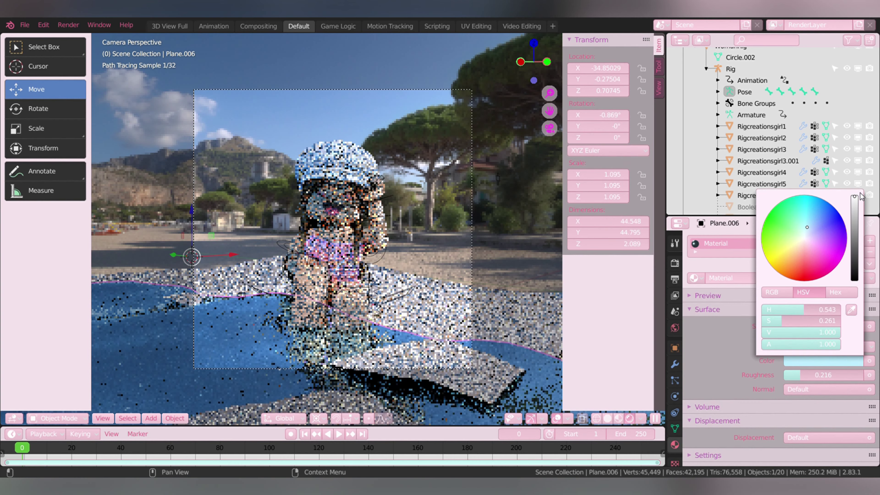
Tint the water pale green, lower roughness to 0.148, and set Volume Step Rate to 0.4.
{"action": "left_click_drag", "start_coordinate": [807, 228], "coordinate": [800, 238]}
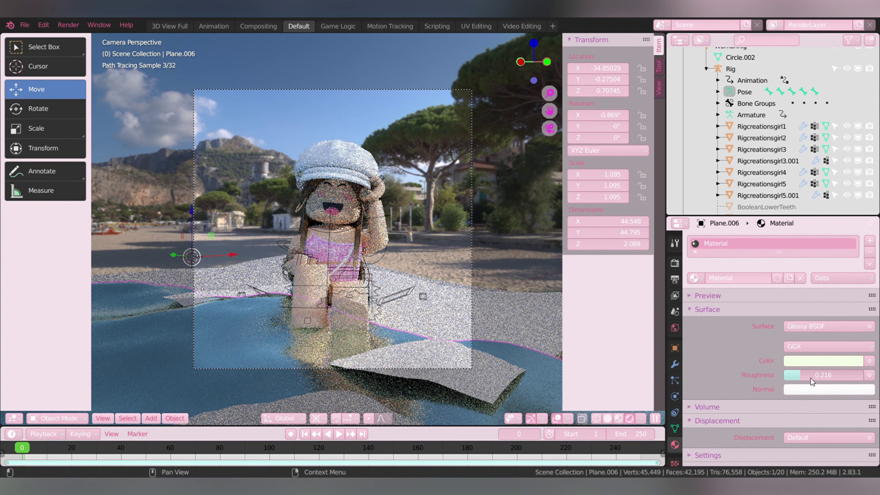
{"action": "left_click_drag", "start_coordinate": [801, 377], "coordinate": [795, 377]}
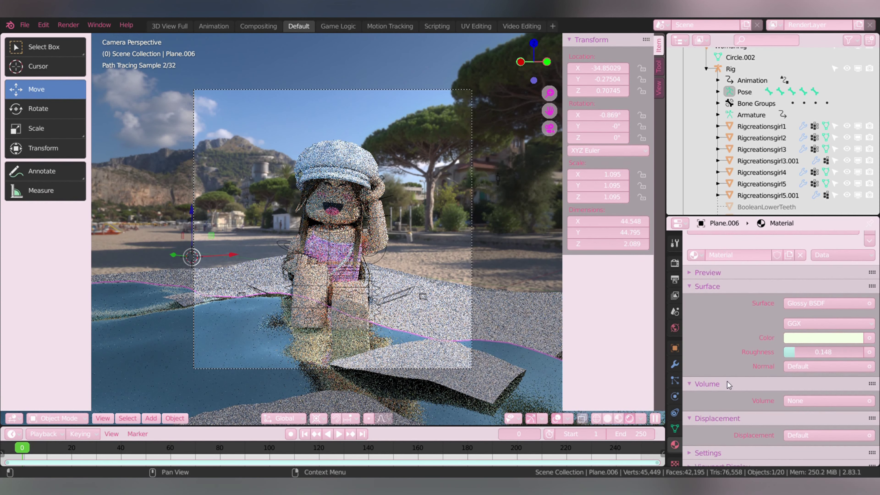
{"action": "scroll", "coordinate": [727, 399], "scroll_direction": "down", "scroll_amount": 2}
{"action": "left_click", "coordinate": [729, 434]}
{"action": "scroll", "coordinate": [730, 426], "scroll_direction": "down", "scroll_amount": 5}
{"action": "scroll", "coordinate": [797, 428], "scroll_direction": "down", "scroll_amount": 3}
{"action": "left_click_drag", "start_coordinate": [844, 431], "coordinate": [797, 431]}
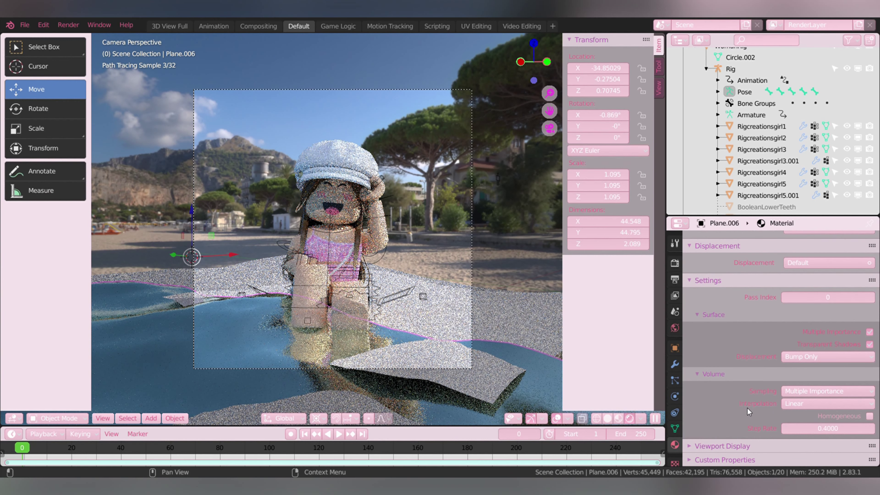
Expand the water material's Viewport Display options and scroll through them.
{"action": "left_click", "coordinate": [735, 441]}
{"action": "scroll", "coordinate": [734, 435], "scroll_direction": "down", "scroll_amount": 3}
{"action": "scroll", "coordinate": [735, 435], "scroll_direction": "down", "scroll_amount": 3}
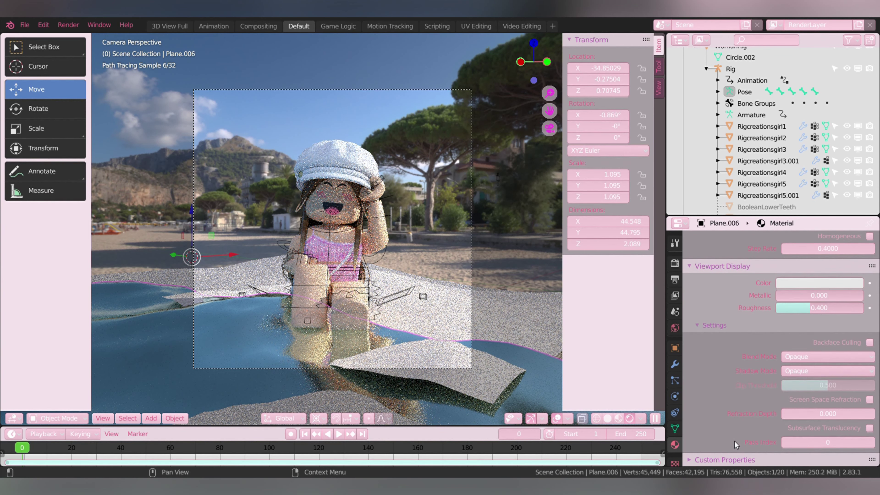
{"action": "scroll", "coordinate": [736, 457], "scroll_direction": "down", "scroll_amount": 2}
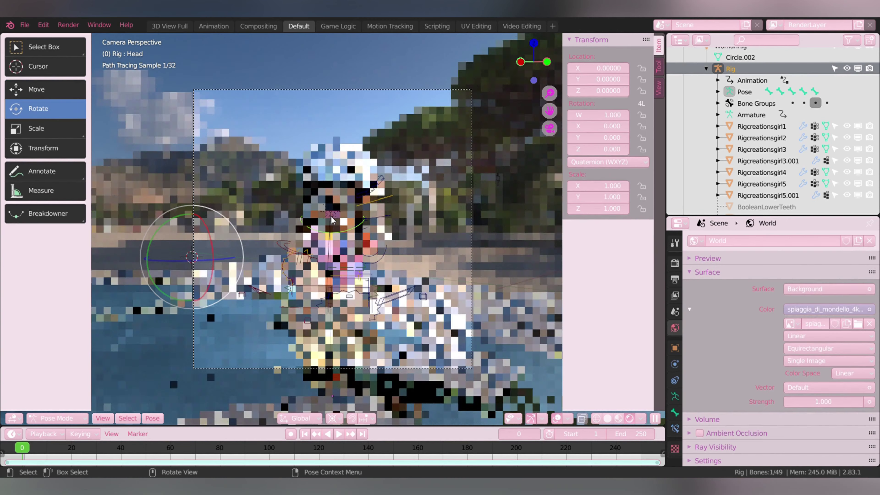
Trackball-rotate the Sun to re-aim it at 84.5°, -68°, -33.9°.
{"action": "scroll", "coordinate": [326, 181], "scroll_direction": "up", "scroll_amount": 3}
{"action": "scroll", "coordinate": [321, 142], "scroll_direction": "up", "scroll_amount": 4}
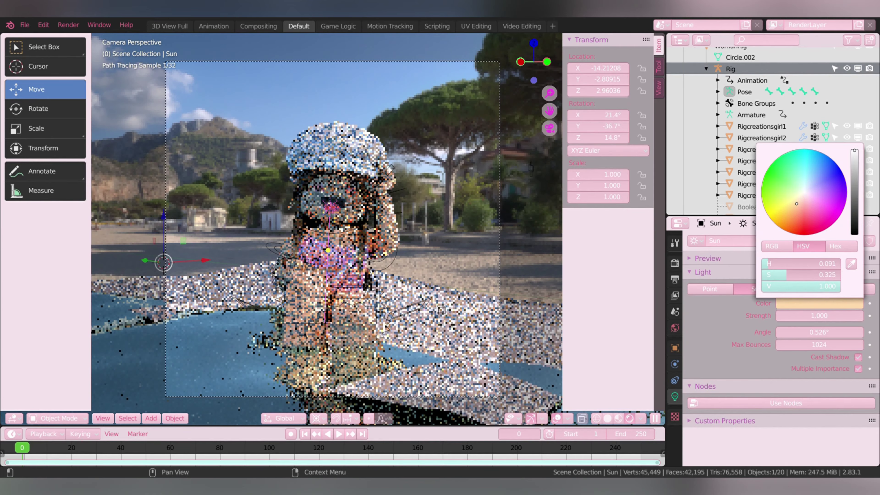
{"action": "left_click", "coordinate": [28, 109]}
{"action": "left_click_drag", "start_coordinate": [331, 208], "coordinate": [349, 214]}
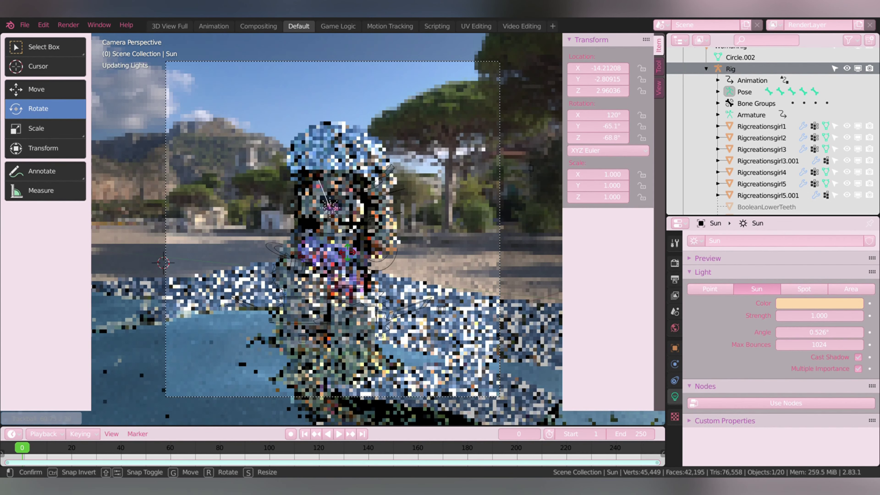
{"action": "left_click_drag", "start_coordinate": [349, 214], "coordinate": [693, 320]}
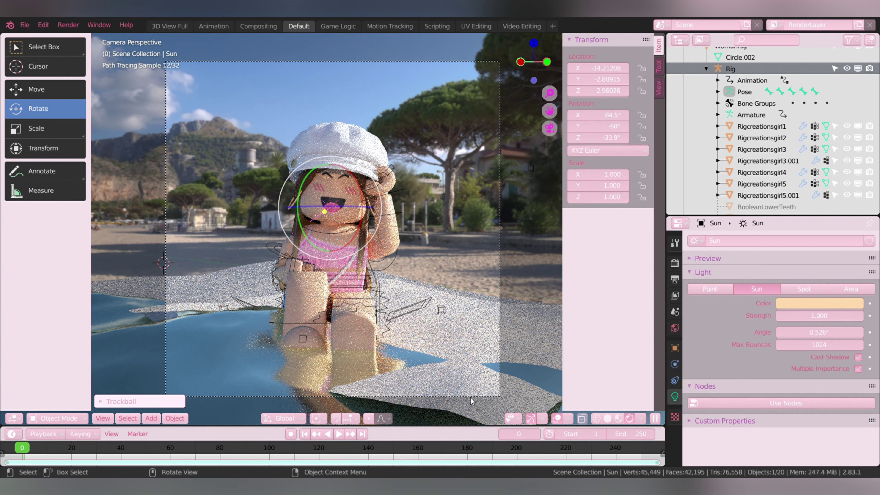
Lower the sand plane Plane.008 slightly along Z.
{"action": "left_click", "coordinate": [460, 372]}
{"action": "left_click", "coordinate": [37, 89]}
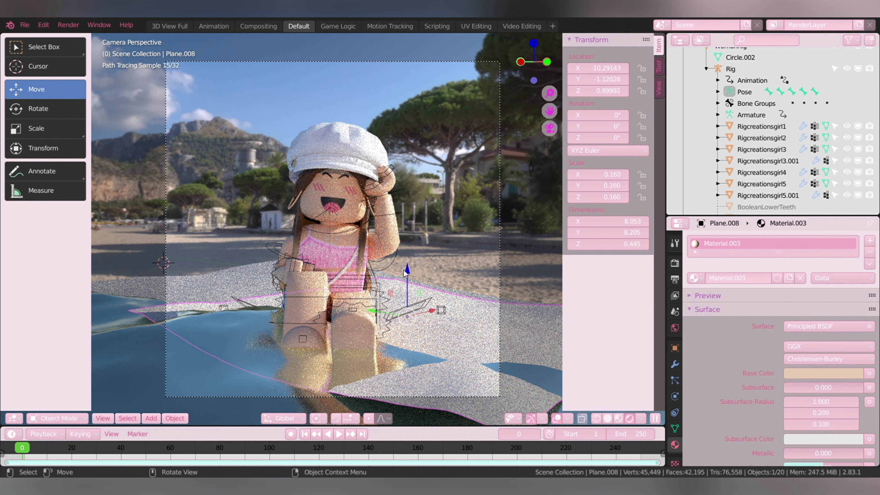
{"action": "left_click_drag", "start_coordinate": [408, 252], "coordinate": [408, 260]}
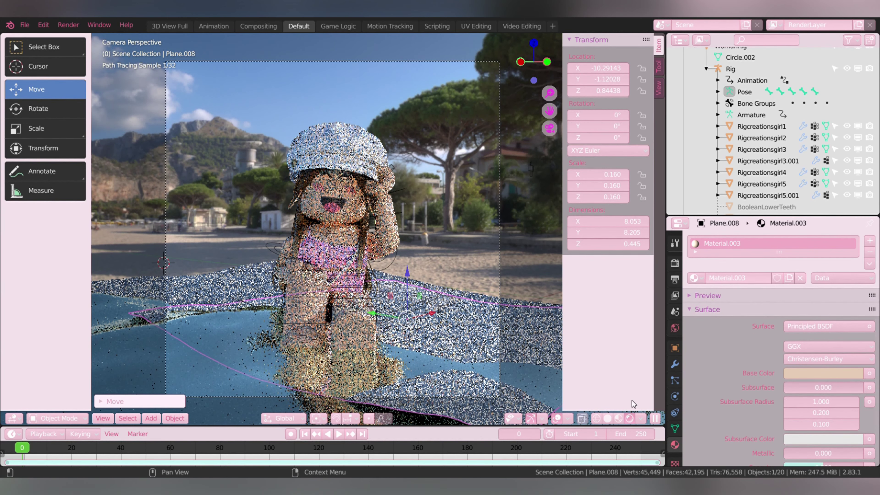
Tint the water plane Plane.006 pink.
{"action": "left_click", "coordinate": [269, 338]}
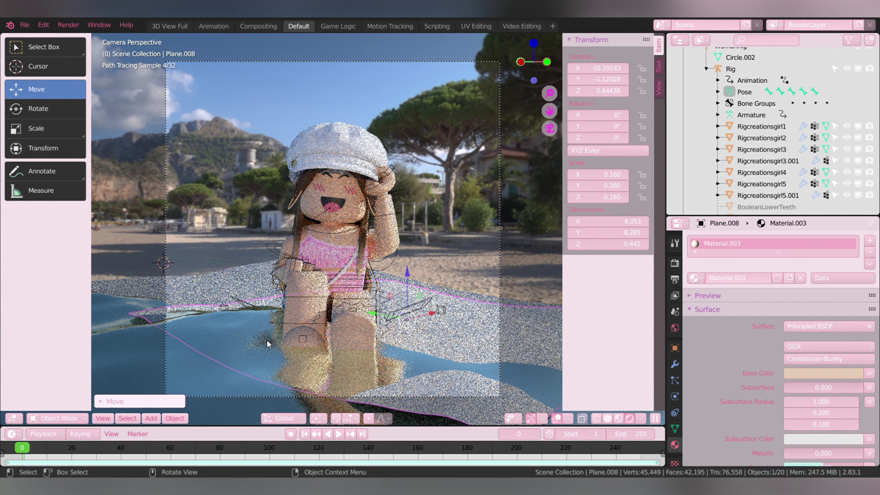
{"action": "left_click", "coordinate": [823, 361]}
{"action": "left_click_drag", "start_coordinate": [799, 237], "coordinate": [801, 246]}
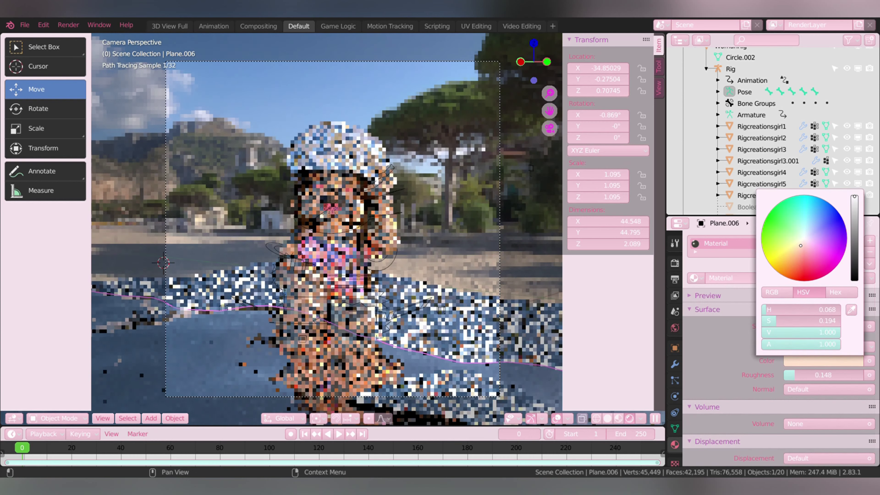
{"action": "left_click_drag", "start_coordinate": [801, 245], "coordinate": [797, 252]}
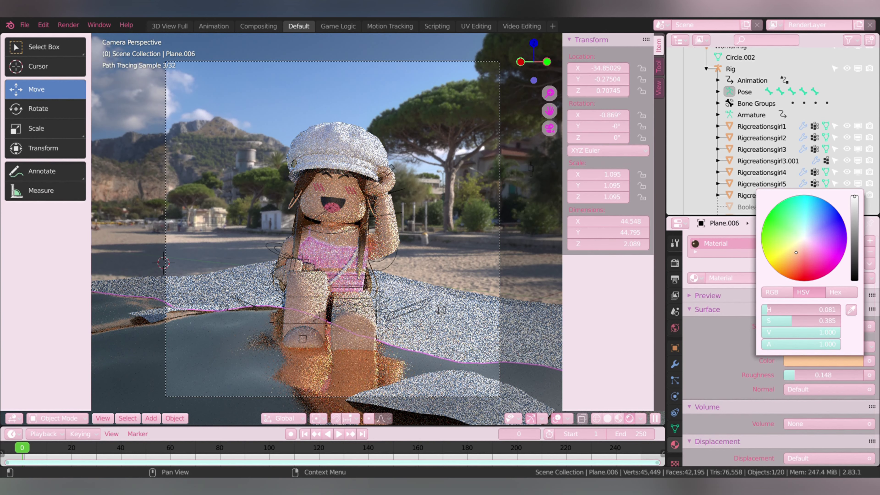
{"action": "left_click_drag", "start_coordinate": [796, 253], "coordinate": [808, 245]}
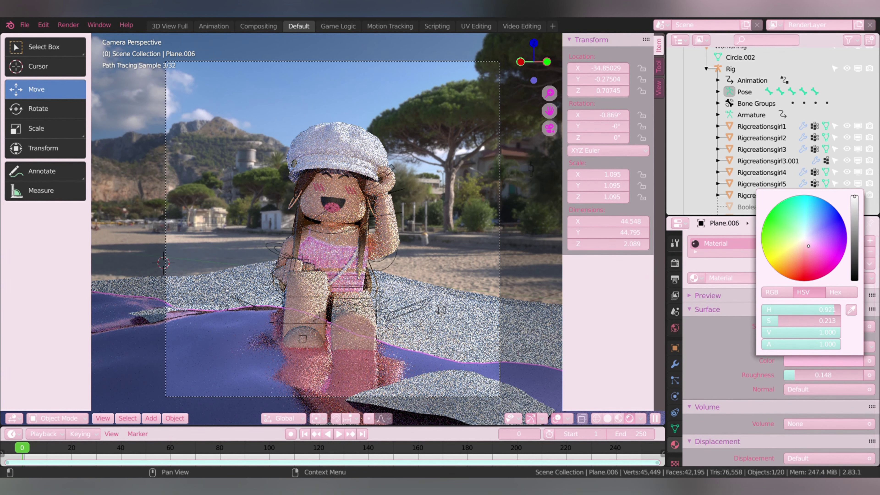
Adjust the sand colour and rename Material.003 to "sand".
{"action": "left_click", "coordinate": [539, 352]}
{"action": "left_click", "coordinate": [823, 373]}
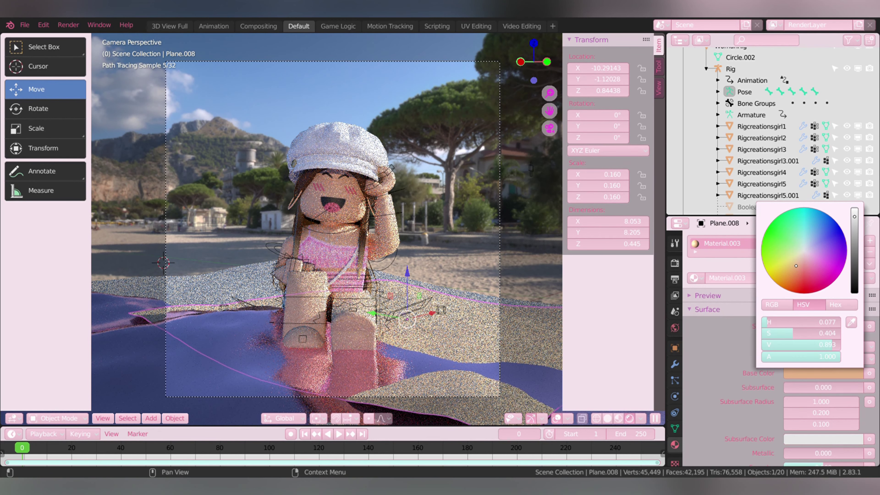
{"action": "double_click", "coordinate": [743, 282]}
{"action": "type", "text": "nd"}
{"action": "key", "text": "Return"}
Assign the "sand" material to Plane.007 as well.
{"action": "left_click", "coordinate": [149, 300]}
{"action": "left_click", "coordinate": [694, 278]}
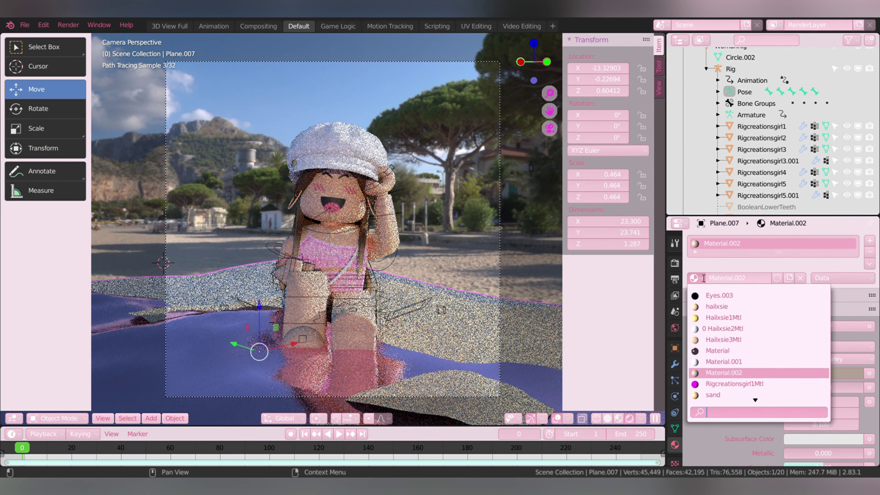
{"action": "left_click", "coordinate": [713, 394]}
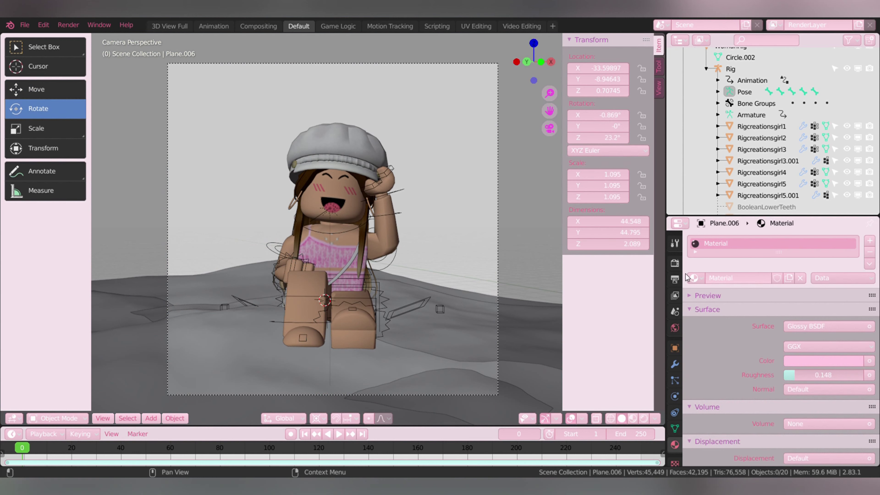
{"action": "left_click", "coordinate": [675, 263]}
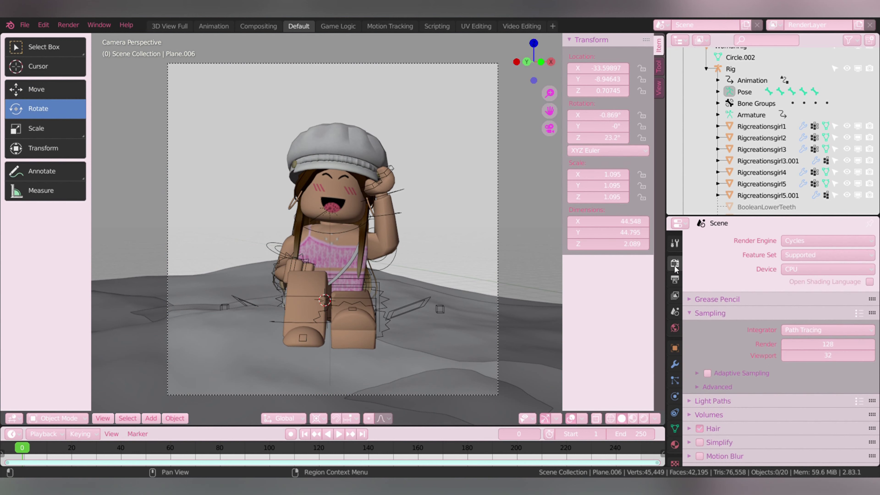
Raise Cycles render samples to 600, check View Layer settings, then bring up the Render menu.
{"action": "left_click", "coordinate": [842, 344]}
{"action": "left_click", "coordinate": [674, 295]}
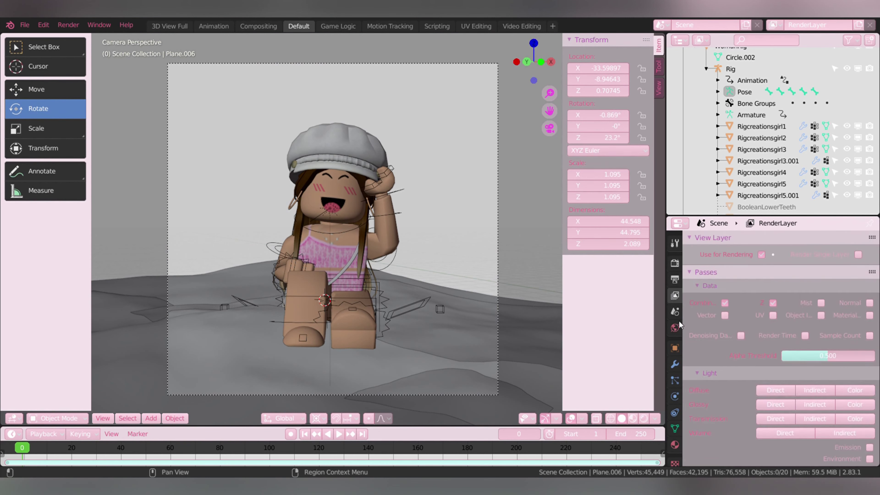
{"action": "scroll", "coordinate": [717, 445], "scroll_direction": "down", "scroll_amount": 5}
{"action": "scroll", "coordinate": [721, 404], "scroll_direction": "up", "scroll_amount": 5}
{"action": "left_click", "coordinate": [675, 263]}
{"action": "left_click", "coordinate": [68, 26]}
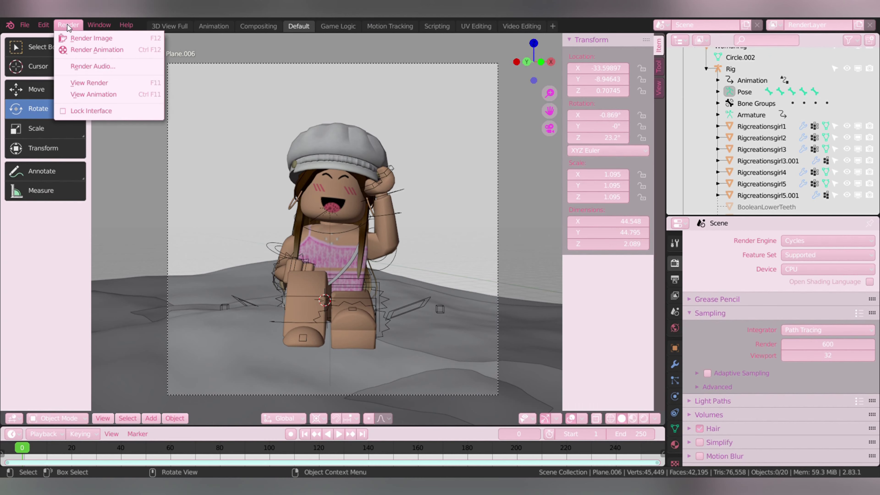